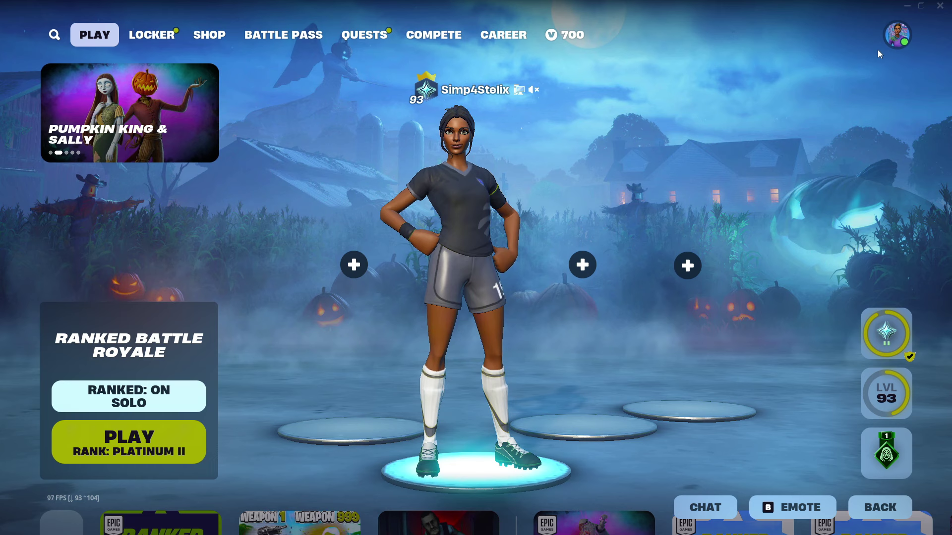
# Open the Social panel from the profile avatar in the Fortnite lobby.
pyautogui.click(885, 32)
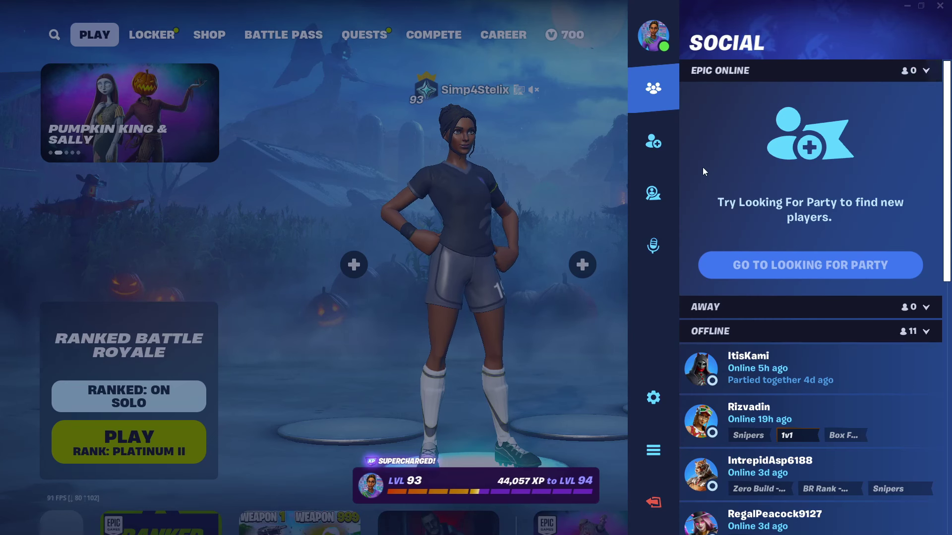
pyautogui.click(655, 399)
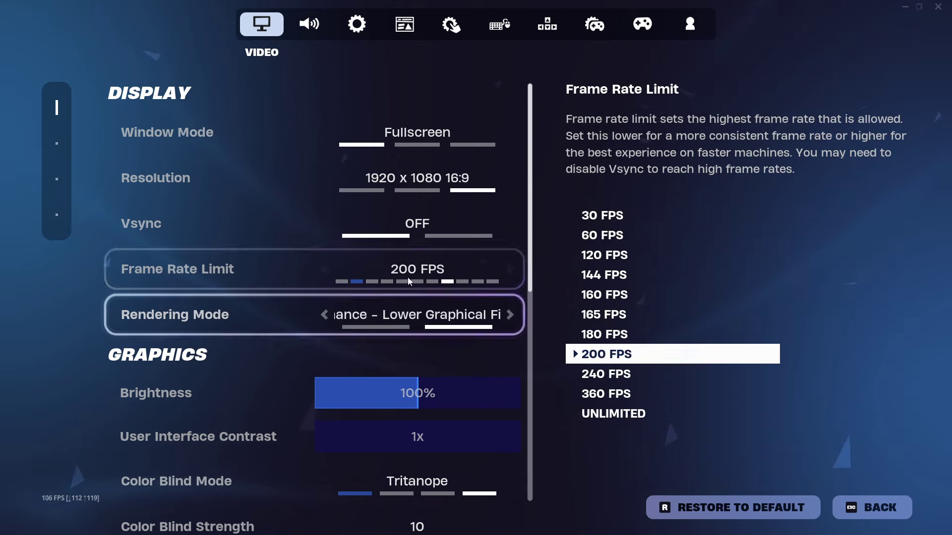
# Step the Frame Rate Limit down to lower caps, then back up to 200 FPS.
pyautogui.click(415, 258)
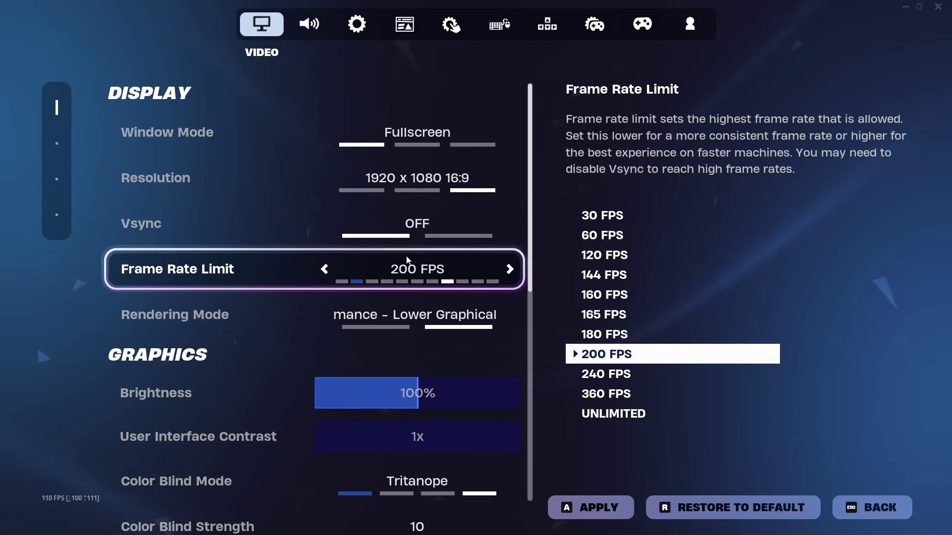
pyautogui.click(327, 270)
pyautogui.click(326, 270)
pyautogui.click(326, 270)
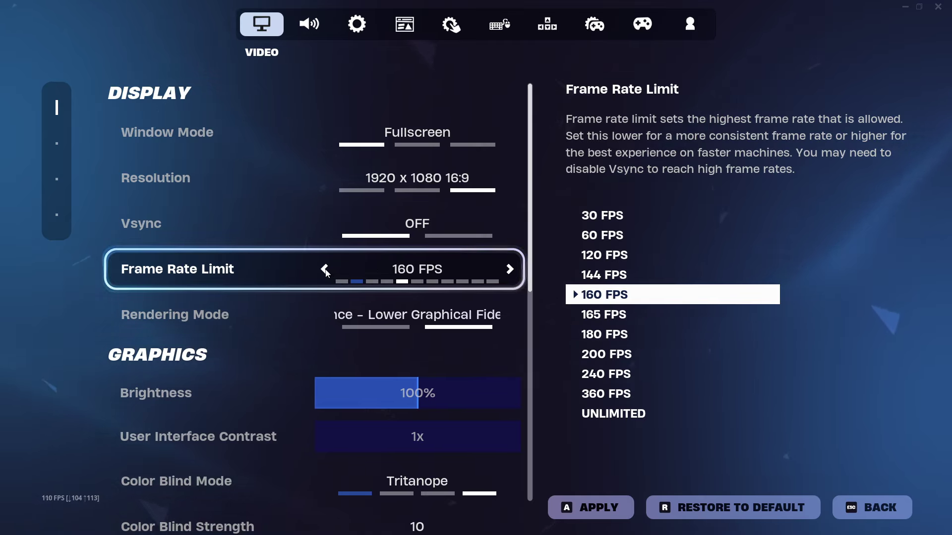
pyautogui.click(327, 270)
pyautogui.click(326, 270)
pyautogui.click(327, 270)
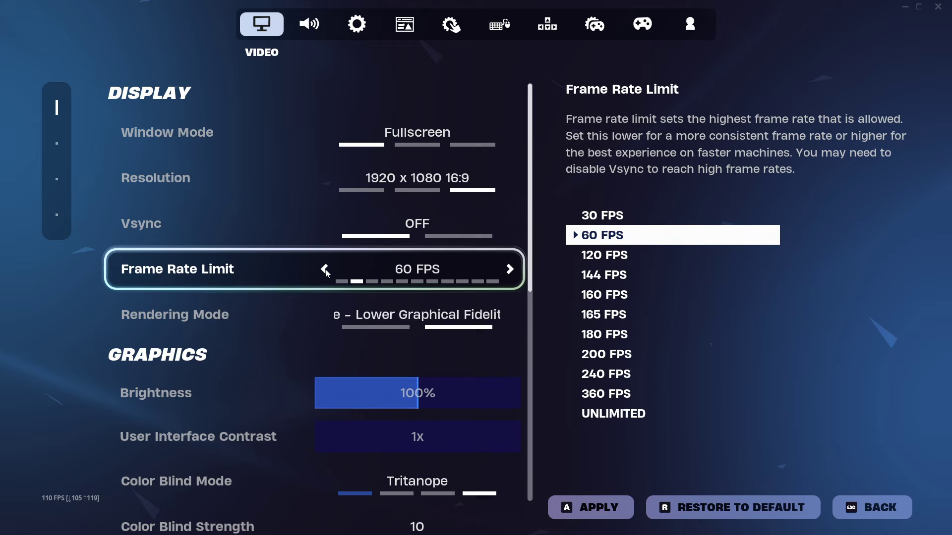
pyautogui.click(509, 274)
pyautogui.click(509, 274)
pyautogui.click(509, 274)
pyautogui.click(509, 274)
pyautogui.click(509, 274)
pyautogui.click(509, 274)
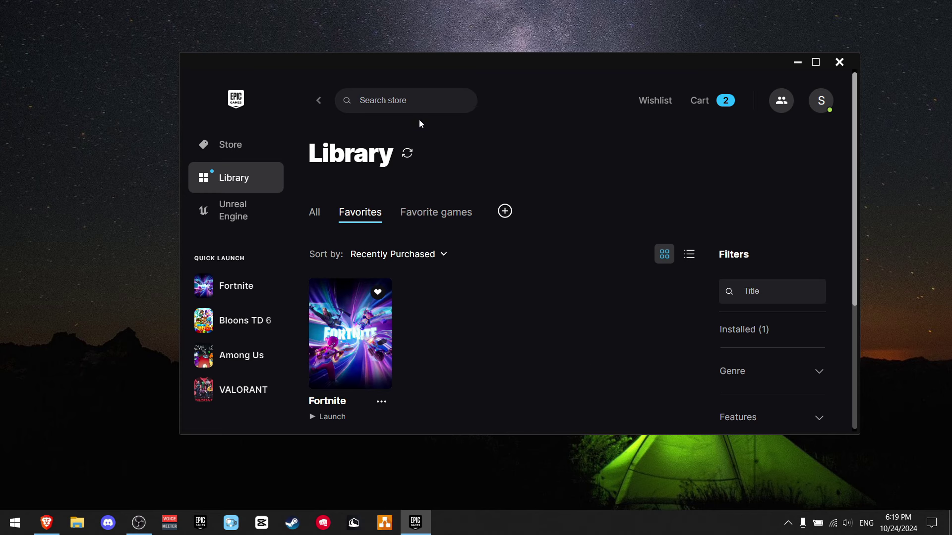
# Open Fortnite's Manage dialog from its '...' menu in the Library.
pyautogui.scroll(-3, 448, 253)
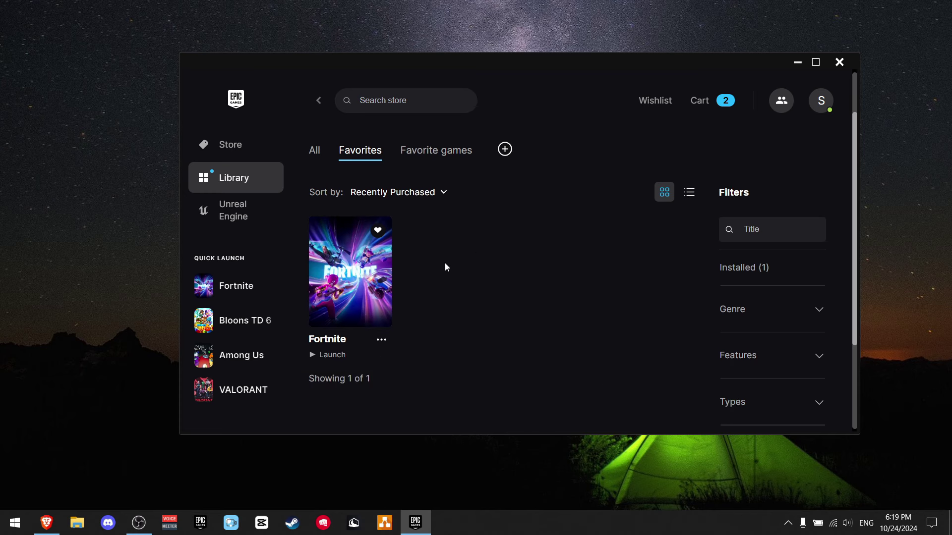
pyautogui.click(379, 280)
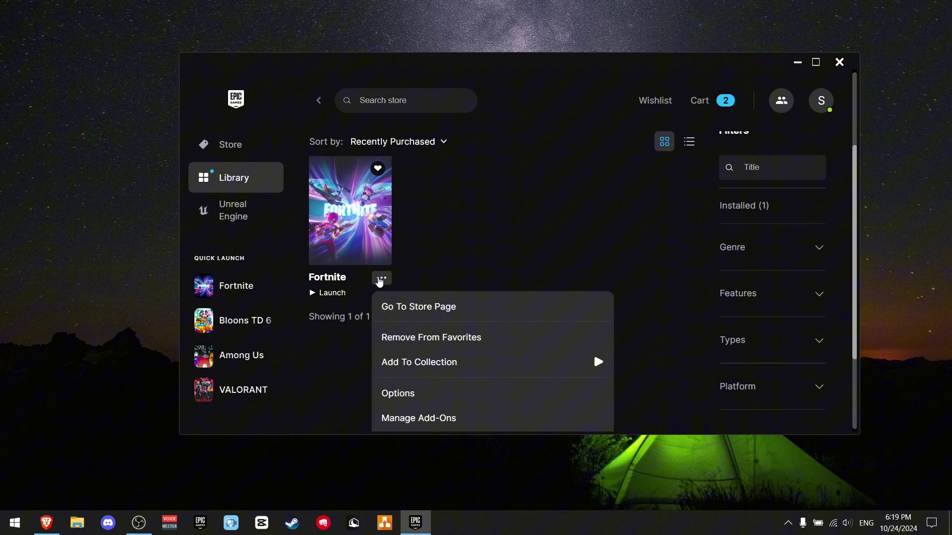
pyautogui.scroll(-4, 494, 298)
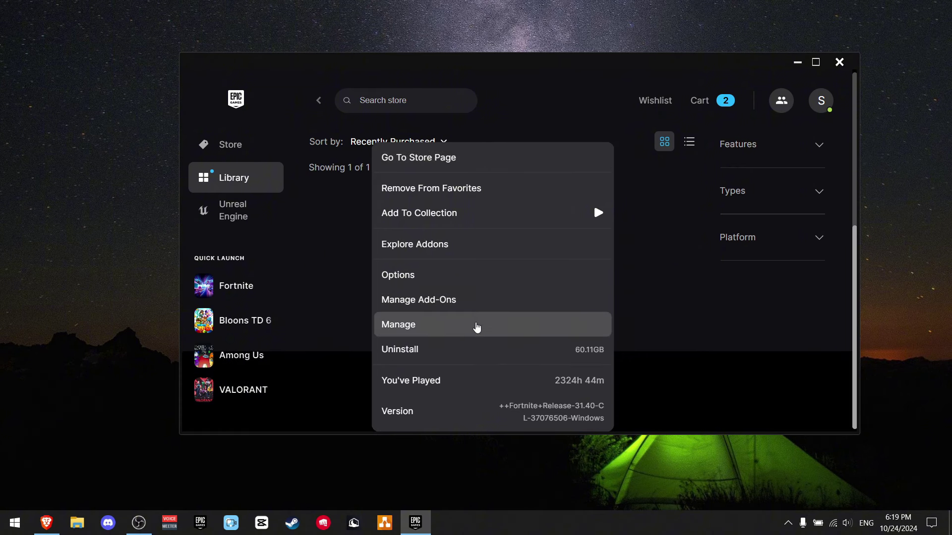
pyautogui.click(470, 330)
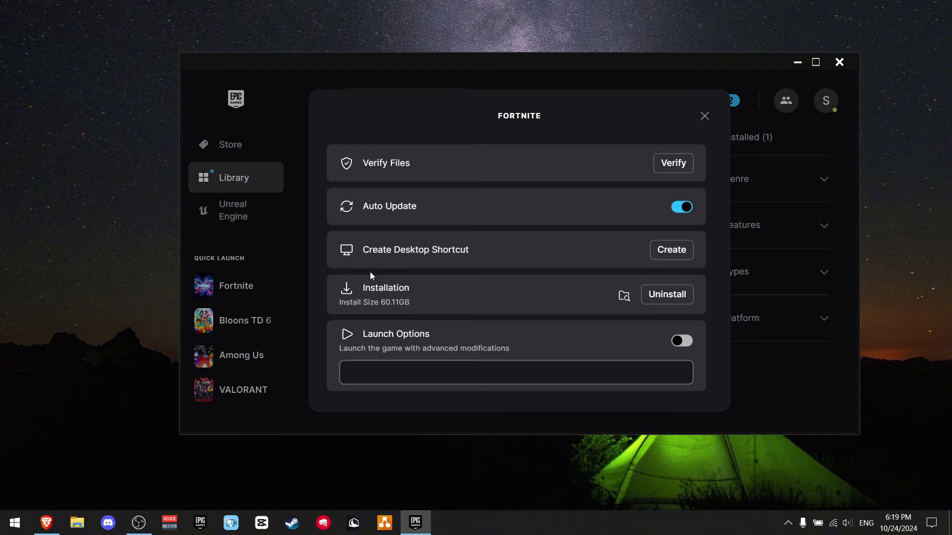
# Open Fortnite's install location in File Explorer and minimize the launcher.
pyautogui.click(623, 297)
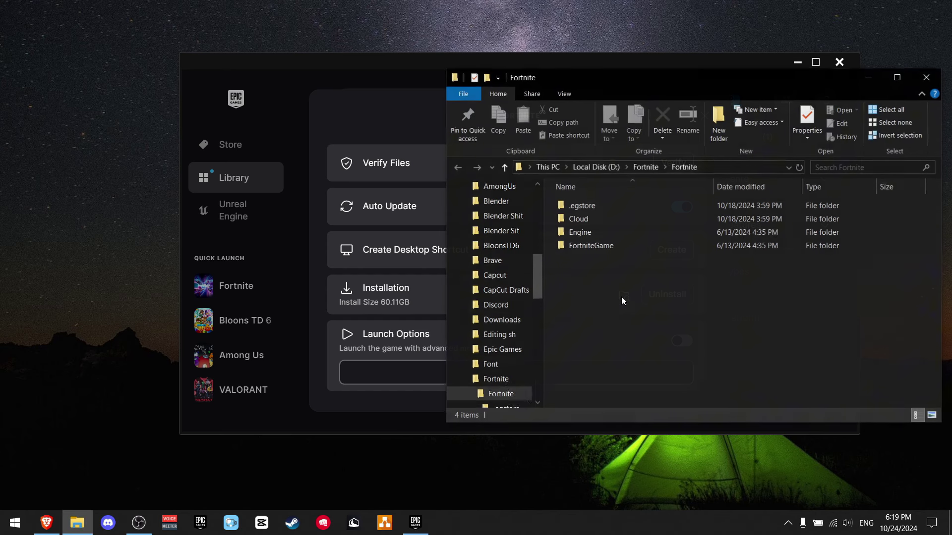
pyautogui.click(795, 62)
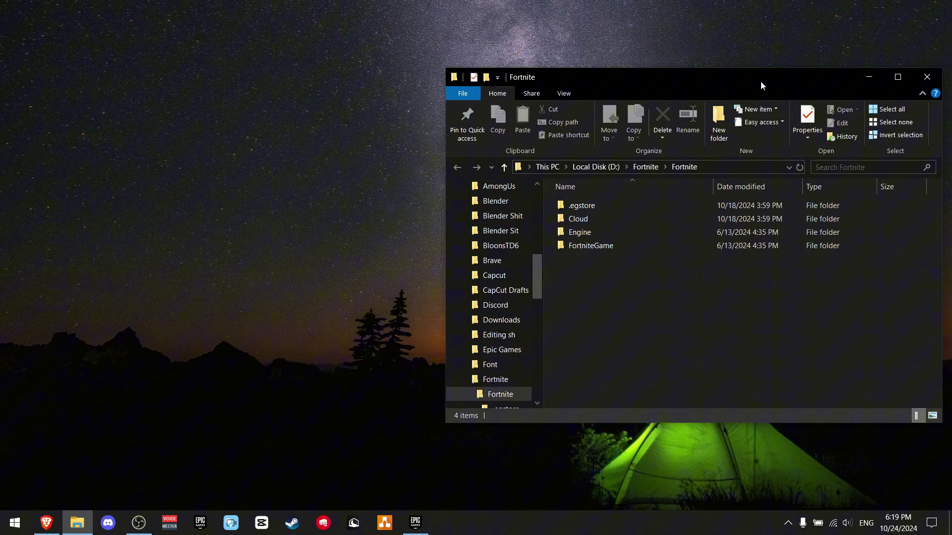
pyautogui.moveTo(751, 78); pyautogui.dragTo(537, 84)
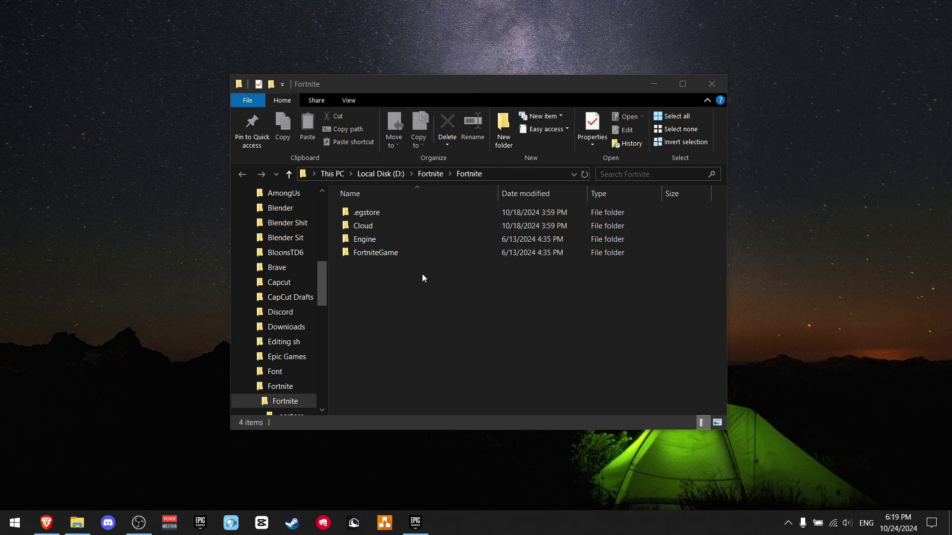
# Browse into FortniteGame\Binaries\Win64 and scroll to FortniteClient-Win64-Shipping.exe.
pyautogui.doubleClick(425, 255)
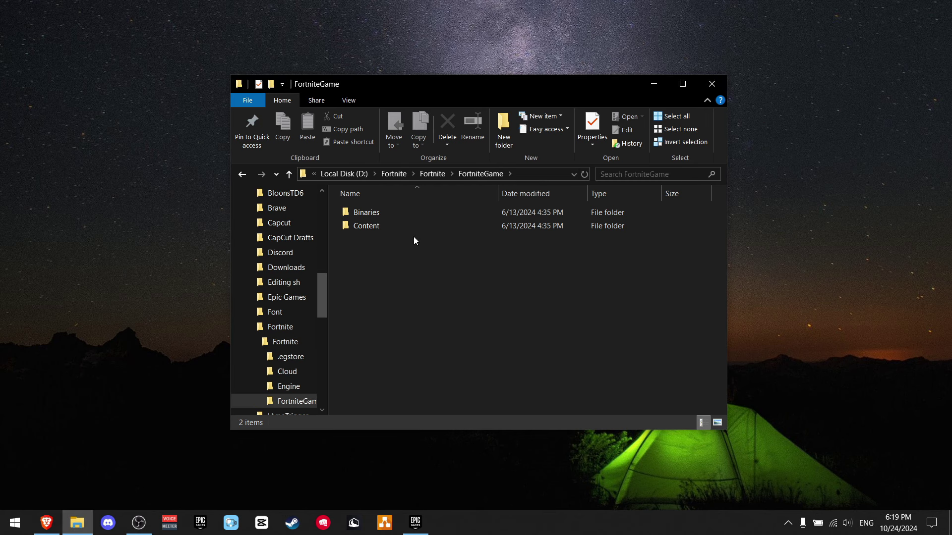
pyautogui.doubleClick(402, 212)
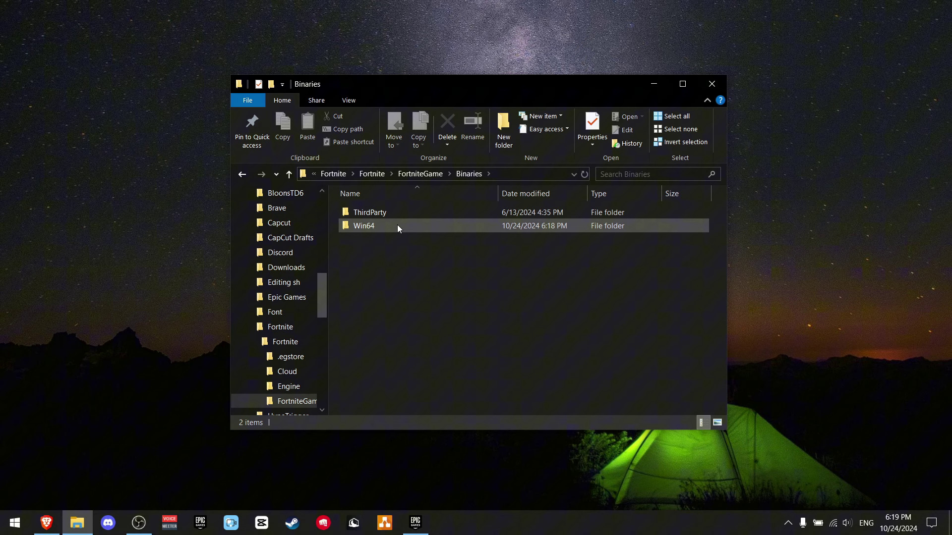
pyautogui.doubleClick(397, 225)
pyautogui.scroll(-10, 617, 224)
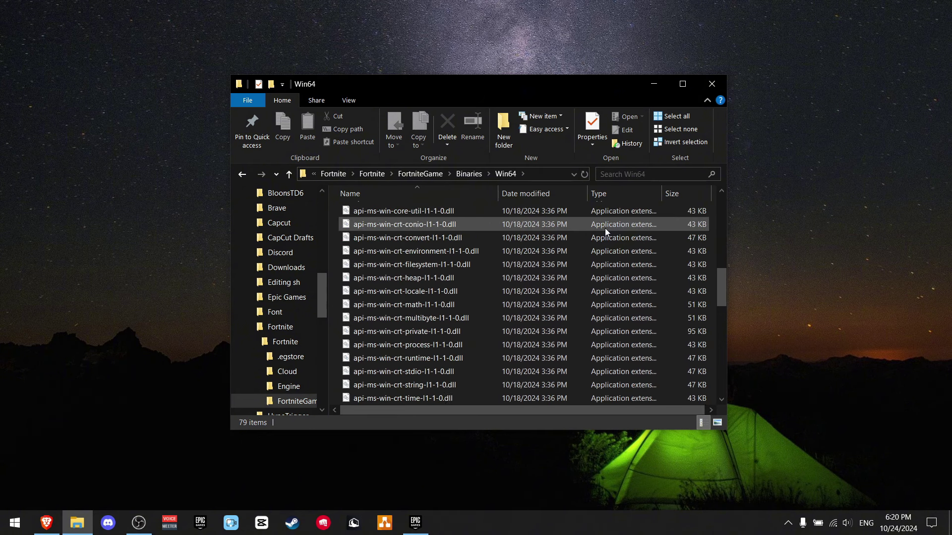
pyautogui.scroll(-10, 604, 228)
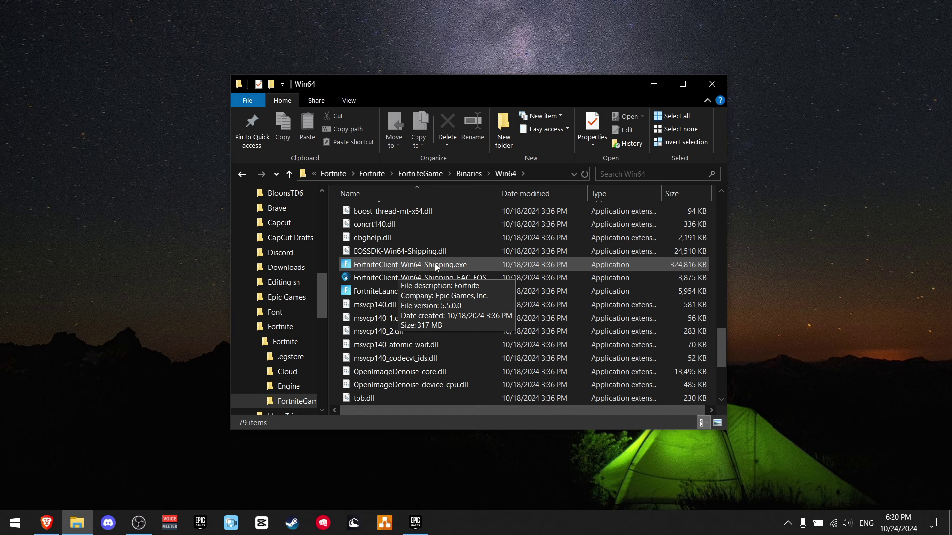
# Give FortniteClient-Win64-Shipping.exe Windows 8 compatibility mode with fullscreen optimizations disabled.
pyautogui.rightClick(435, 266)
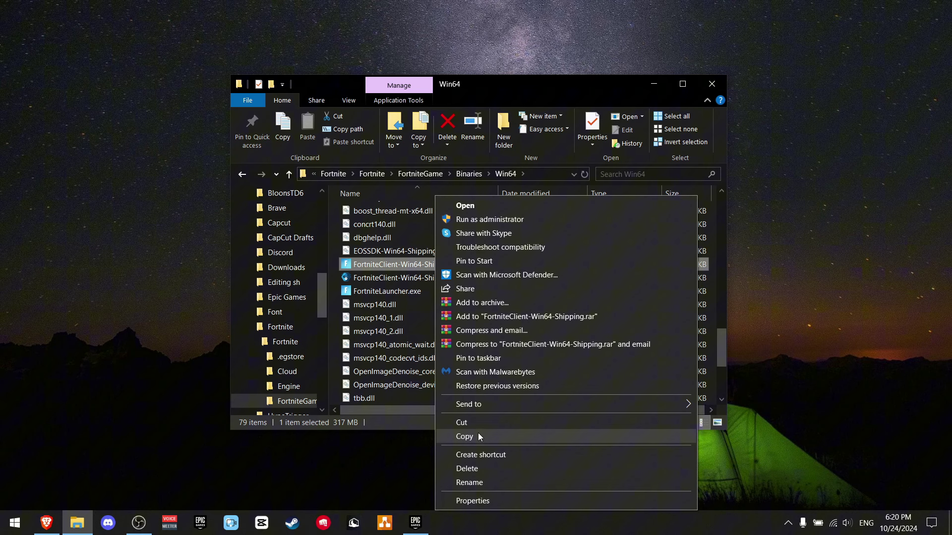
pyautogui.click(484, 501)
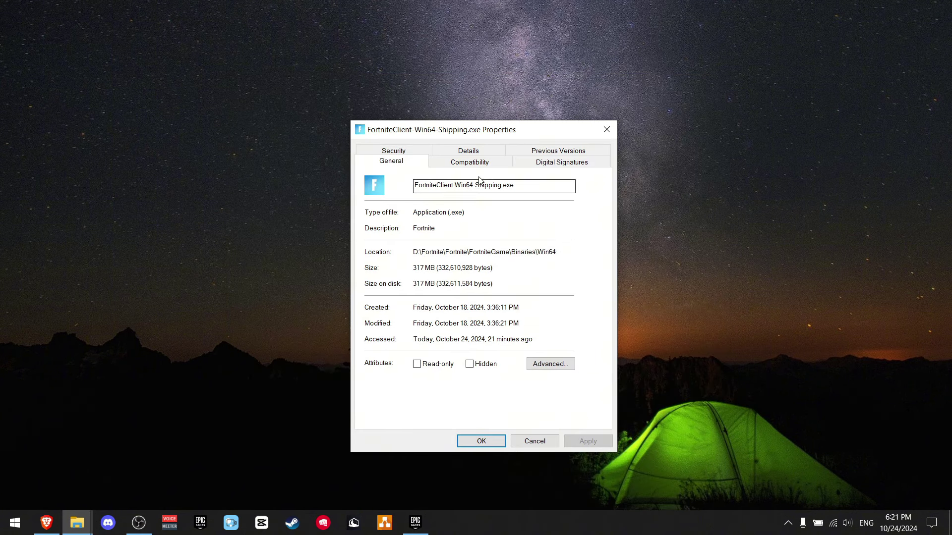
pyautogui.click(478, 162)
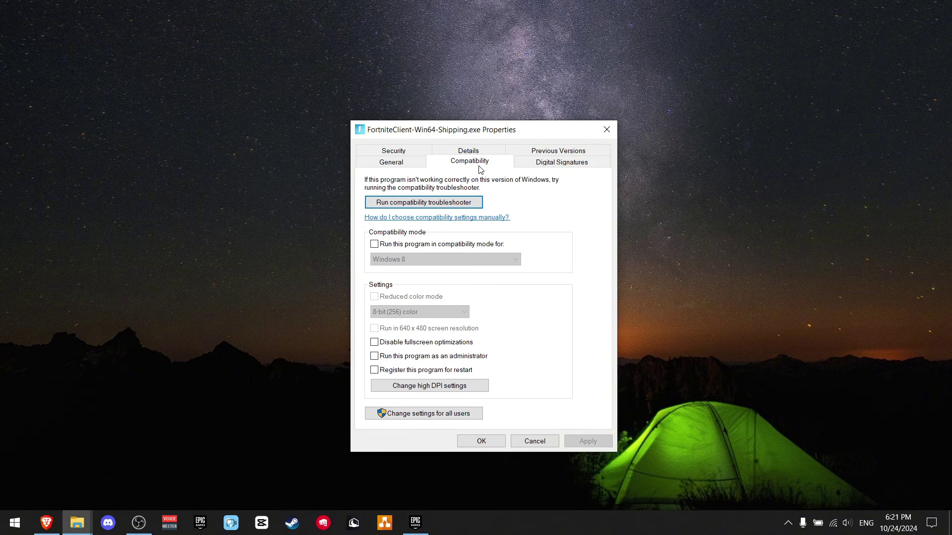
pyautogui.click(374, 245)
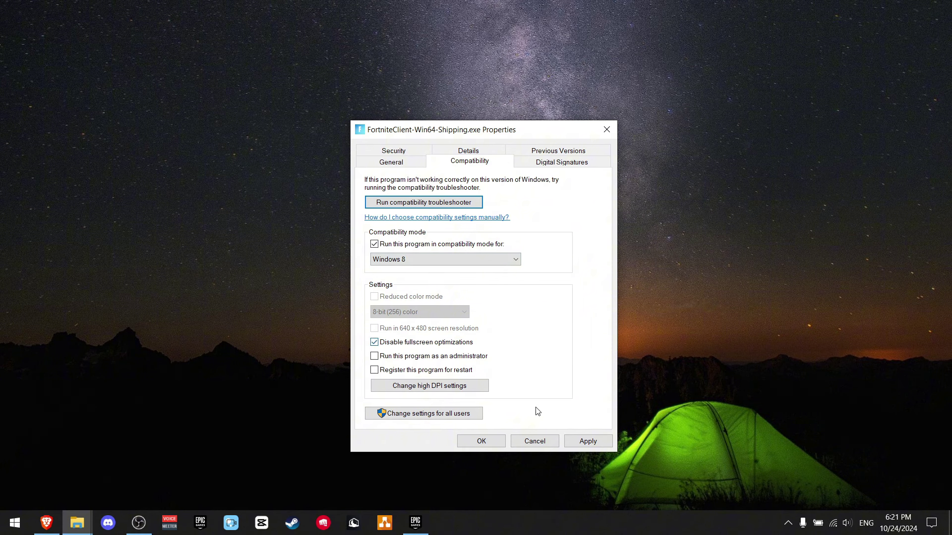
pyautogui.click(590, 441)
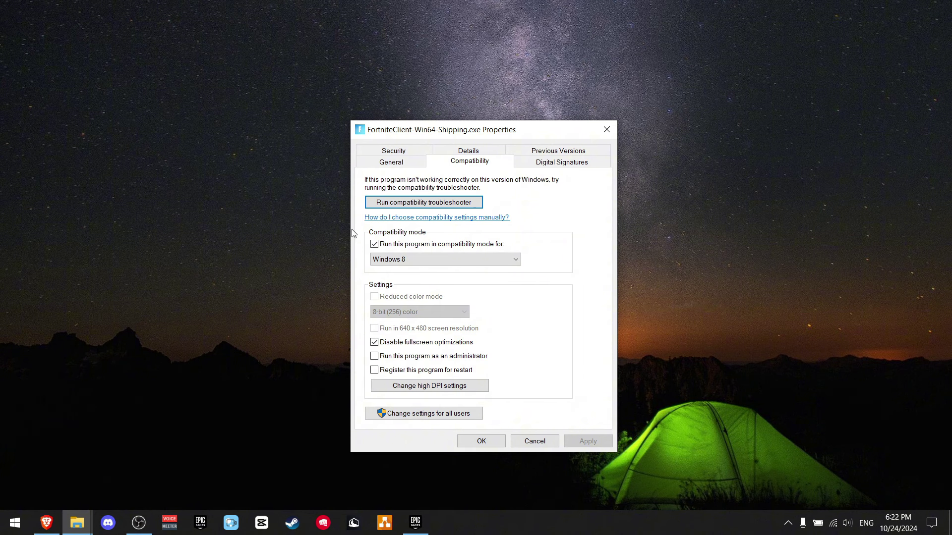
# Close the executable's properties and launch Command Prompt as administrator via a 'cmd' search.
pyautogui.click(482, 441)
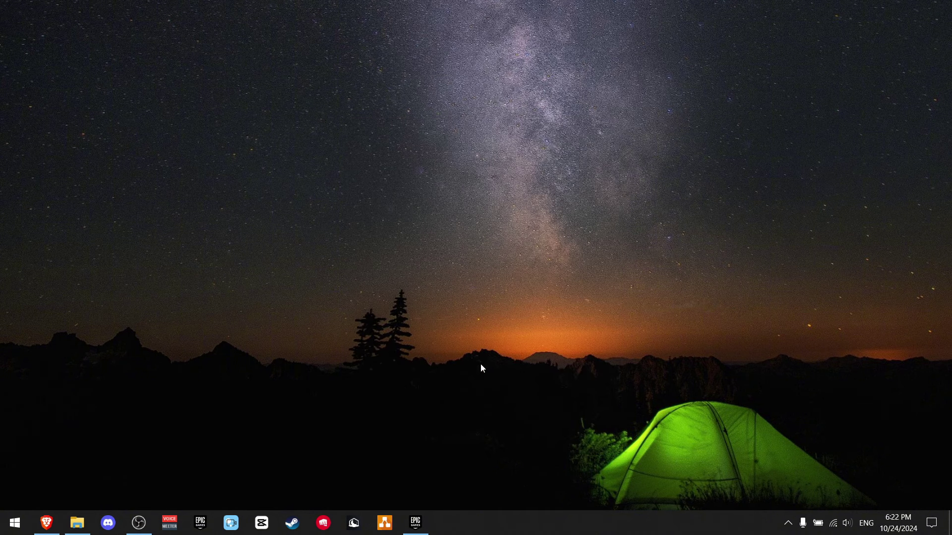
pyautogui.press('super+s')
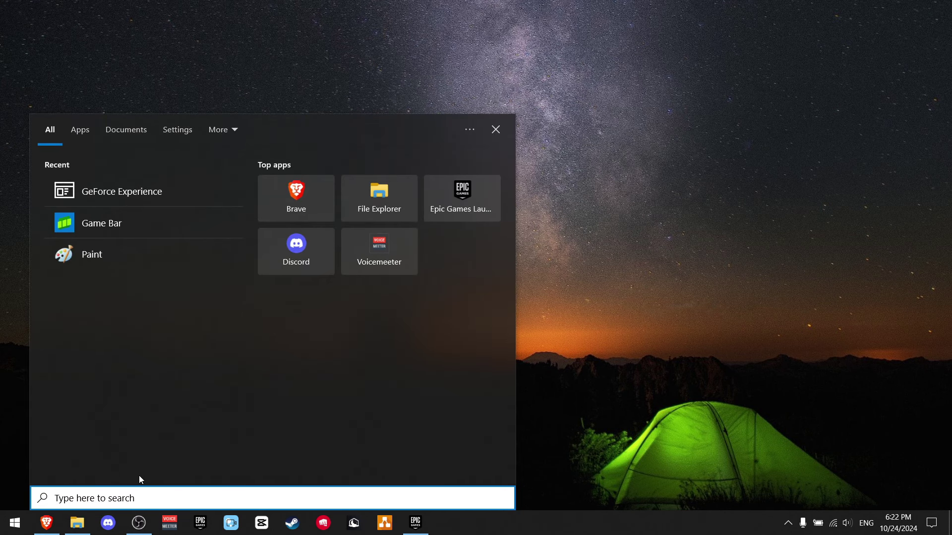
pyautogui.write('cmd')
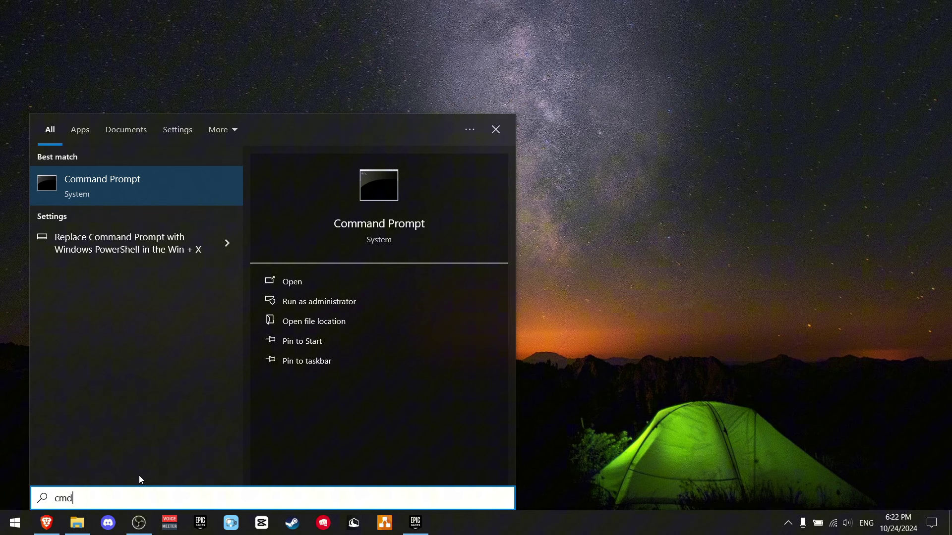
pyautogui.click(308, 302)
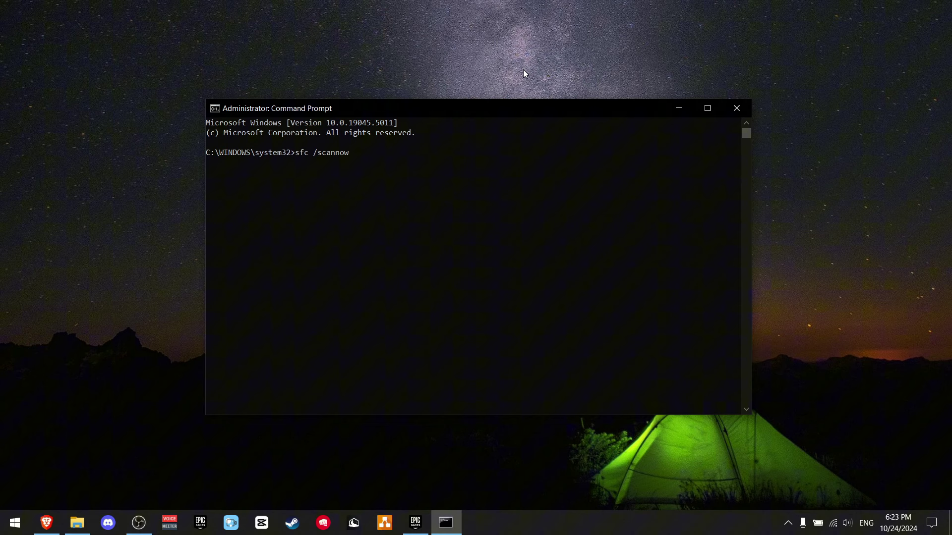
# Run sfc /scannow and minimize Command Prompt while the scan continues.
pyautogui.write('sfc /scannow')
pyautogui.press('Return')
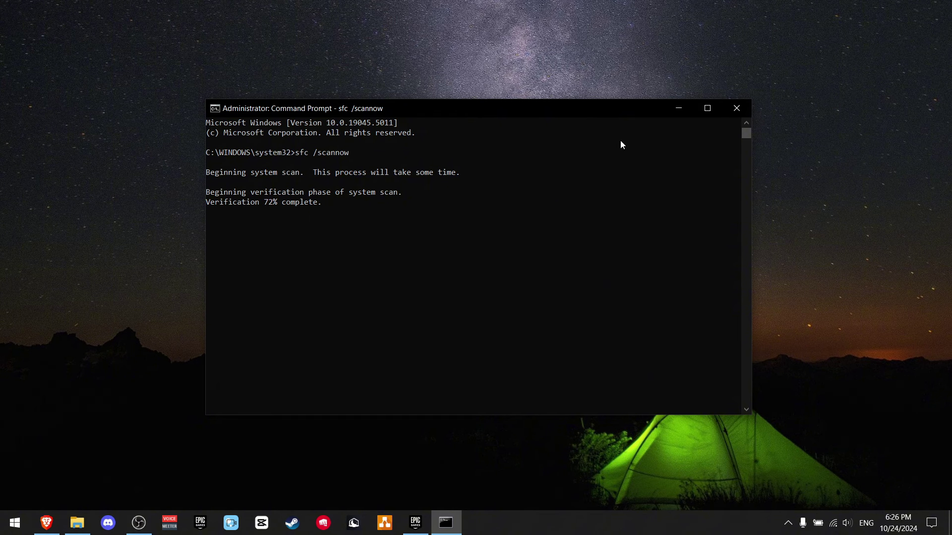
pyautogui.click(679, 108)
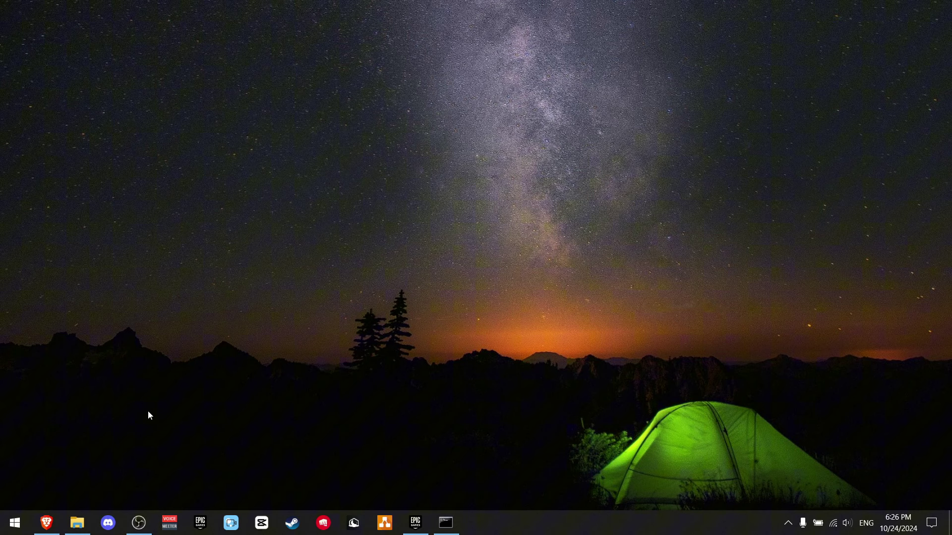
# Search the web for the ultimate power plan in Brave.
pyautogui.click(47, 521)
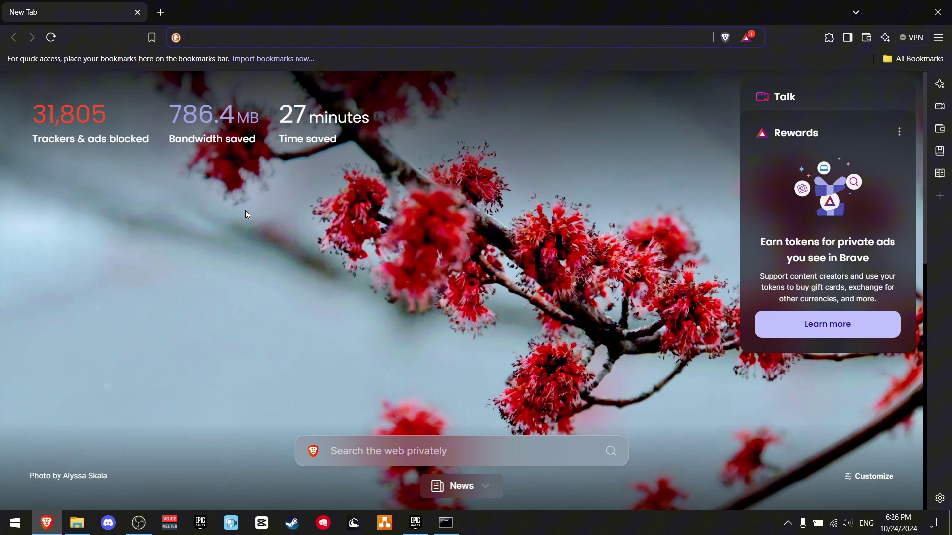
pyautogui.write('ulti')
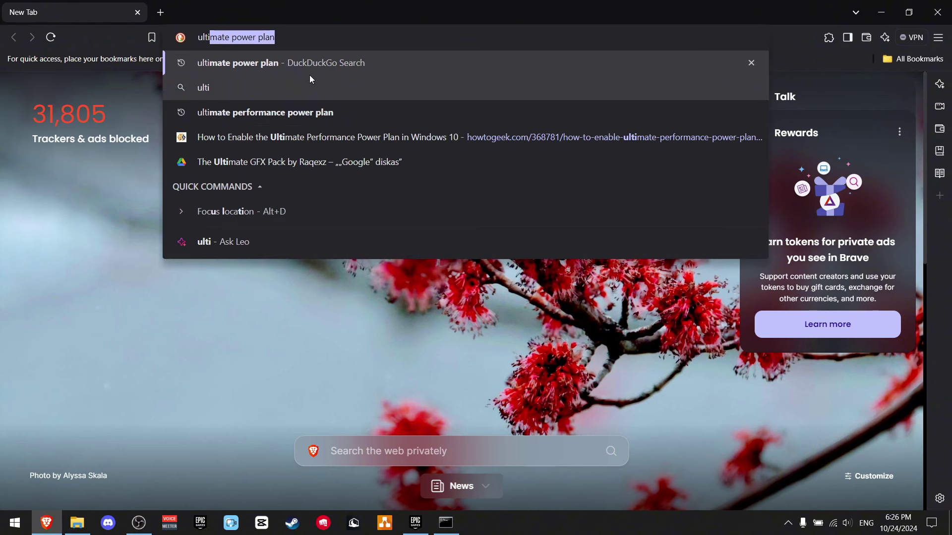
pyautogui.click(266, 64)
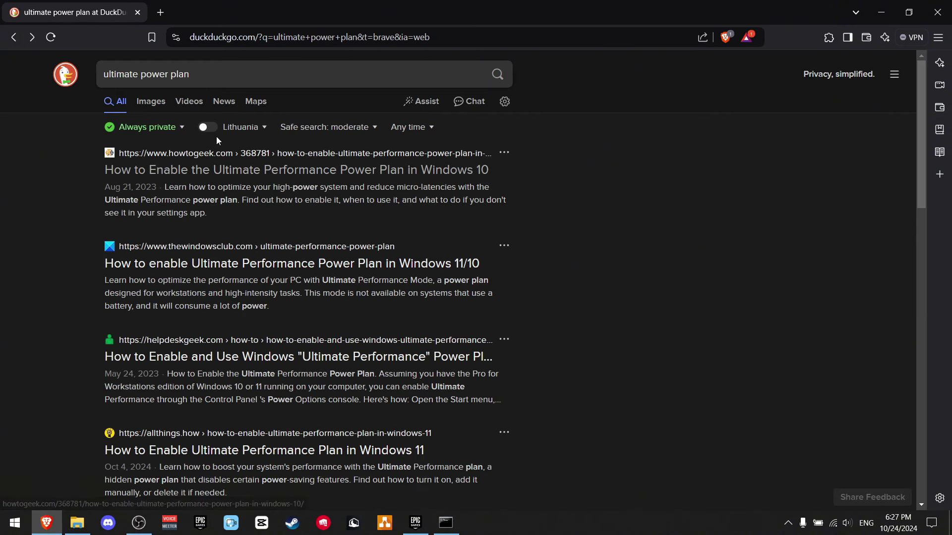
# Open the How-To Geek article and select its powercfg -duplicatescheme command.
pyautogui.click(184, 169)
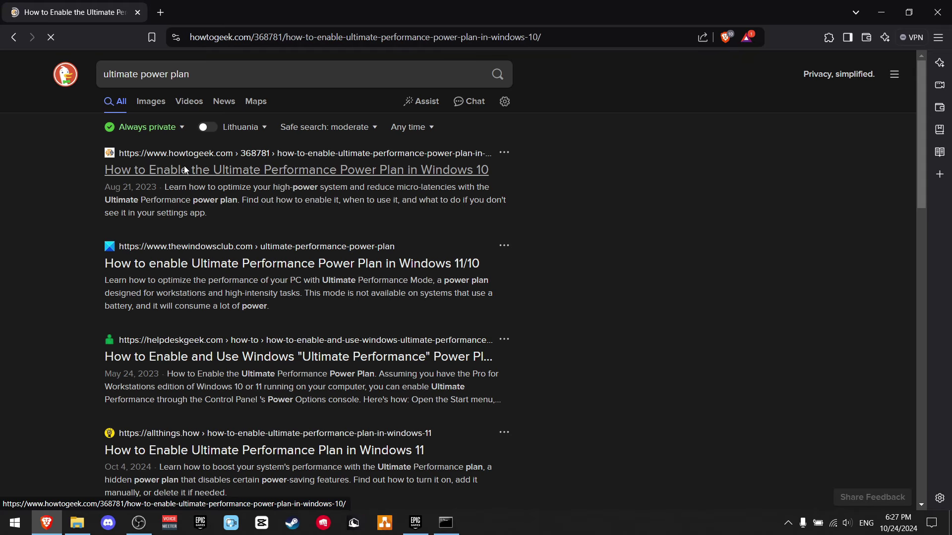
pyautogui.scroll(-20, 199, 223)
pyautogui.scroll(6, 214, 283)
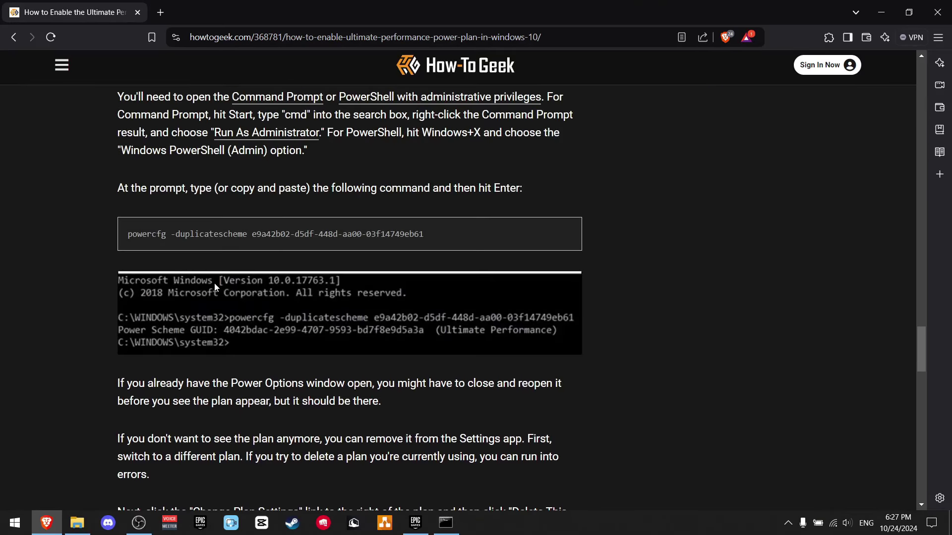
pyautogui.scroll(2, 214, 284)
pyautogui.scroll(-1, 198, 282)
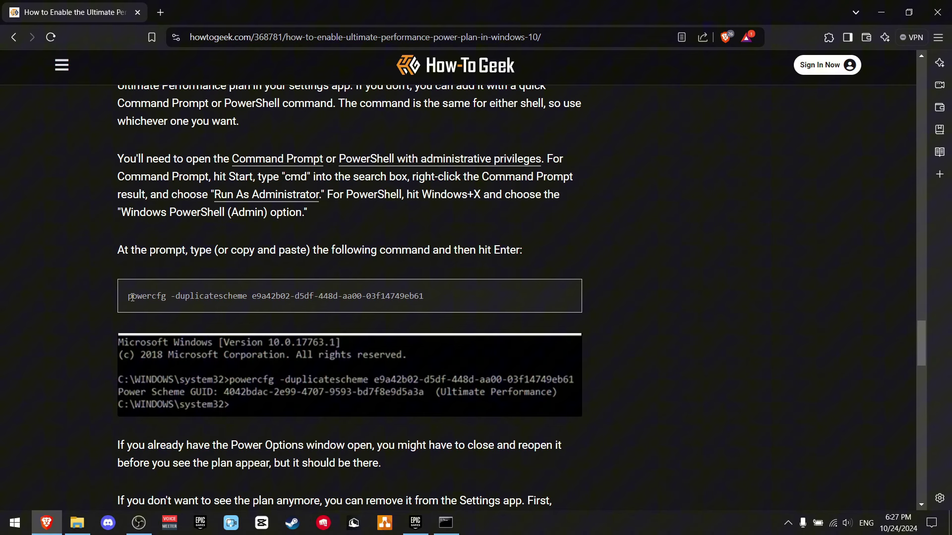
pyautogui.moveTo(132, 297); pyautogui.dragTo(435, 304)
pyautogui.hotkey('ctrl', 'c')
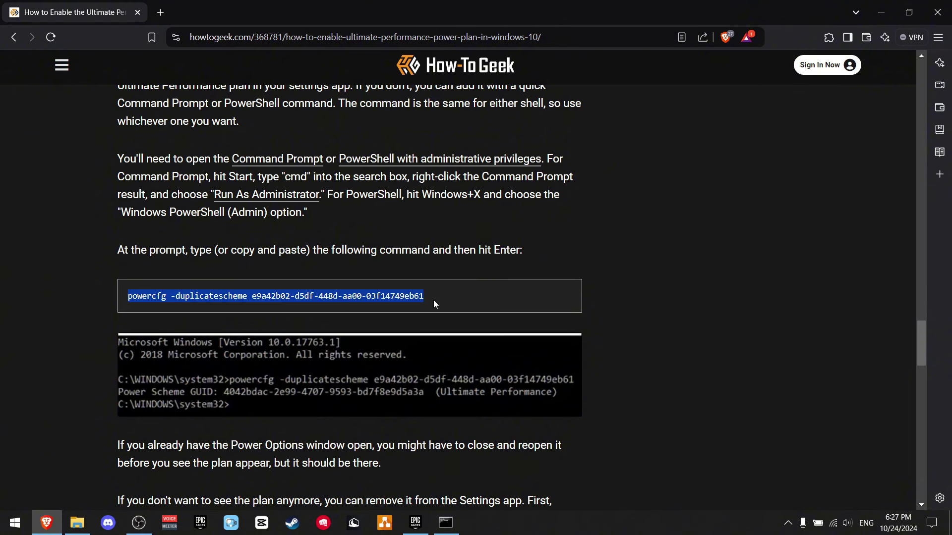
# Run the copied powercfg -duplicatescheme command in an administrator PowerShell, then close it.
pyautogui.press('super+d')
pyautogui.press('super+s')
pyautogui.write('powe')
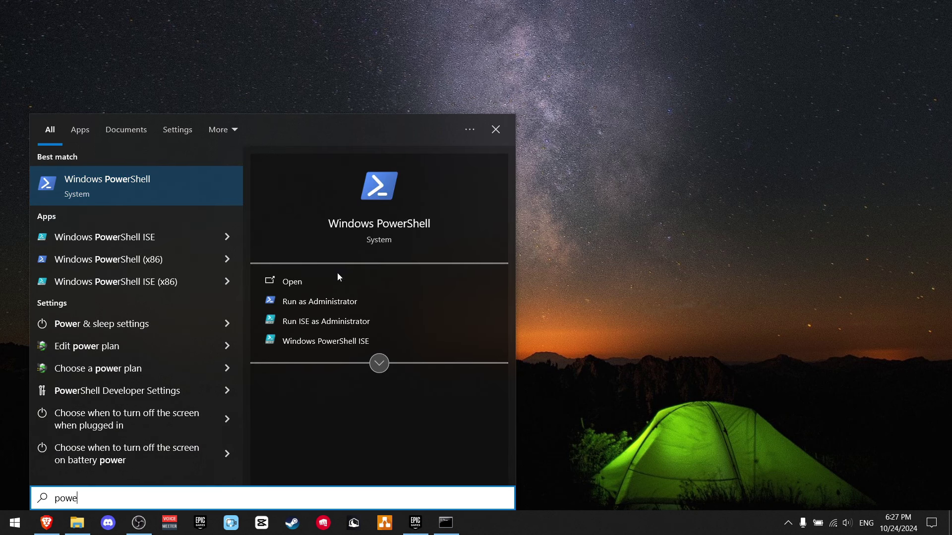
pyautogui.click(403, 302)
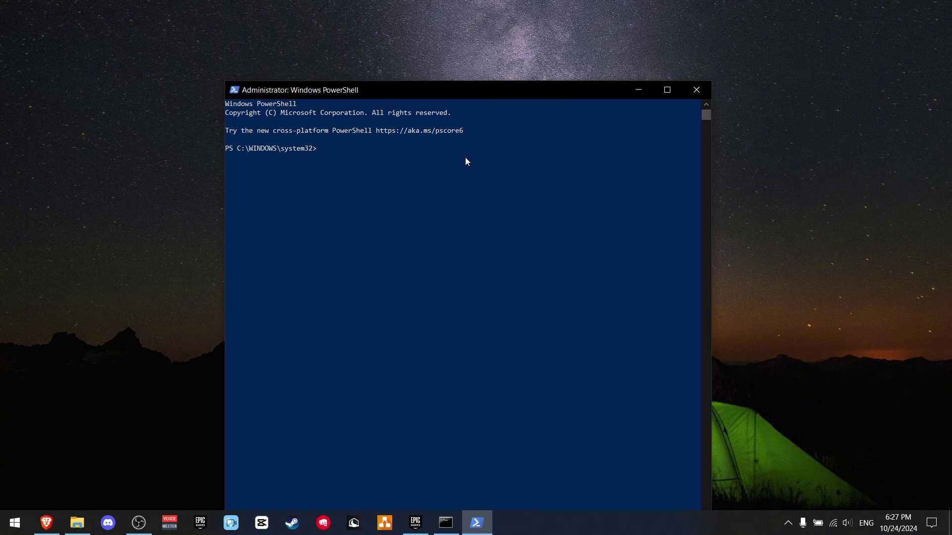
pyautogui.hotkey('ctrl', 'v')
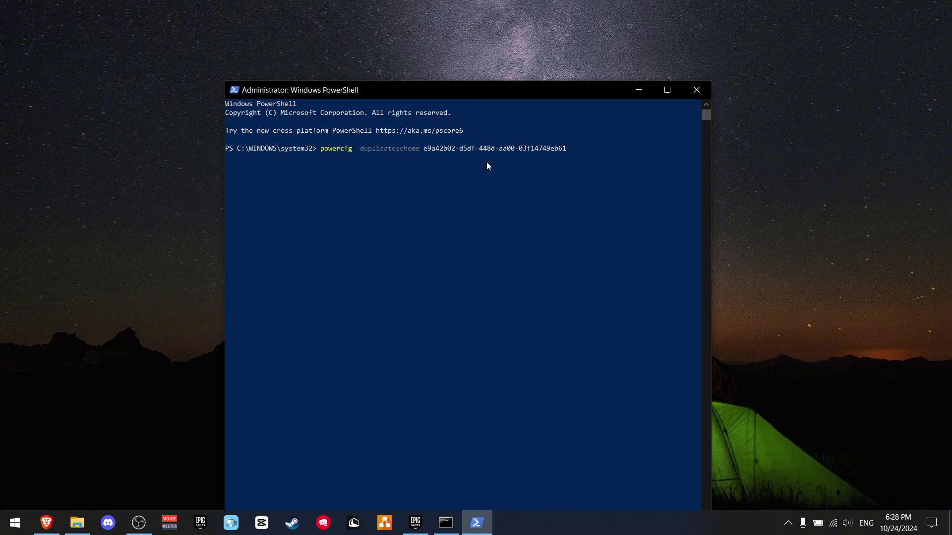
pyautogui.hotkey('alt', 'F4')
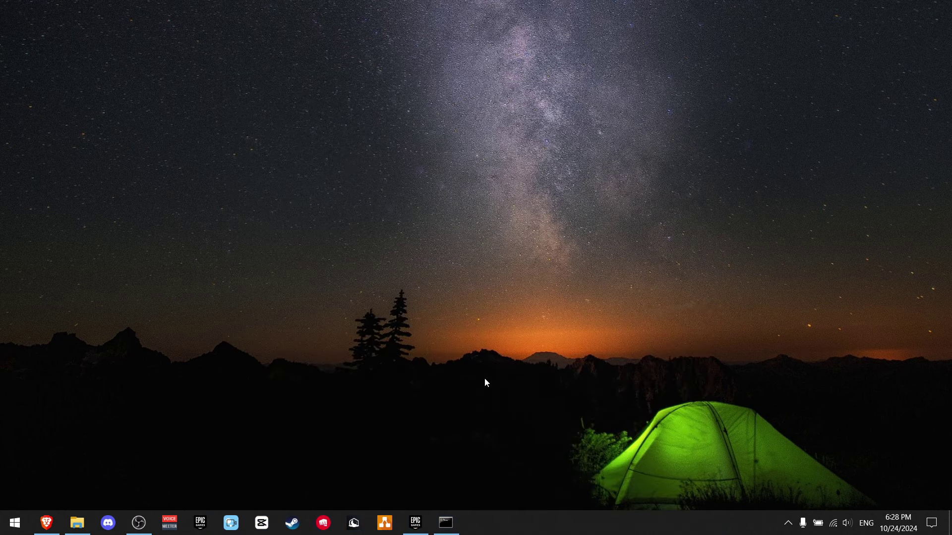
# Open the power plan editor and go up to Power Options to review Ultimate Performance.
pyautogui.press('super+s')
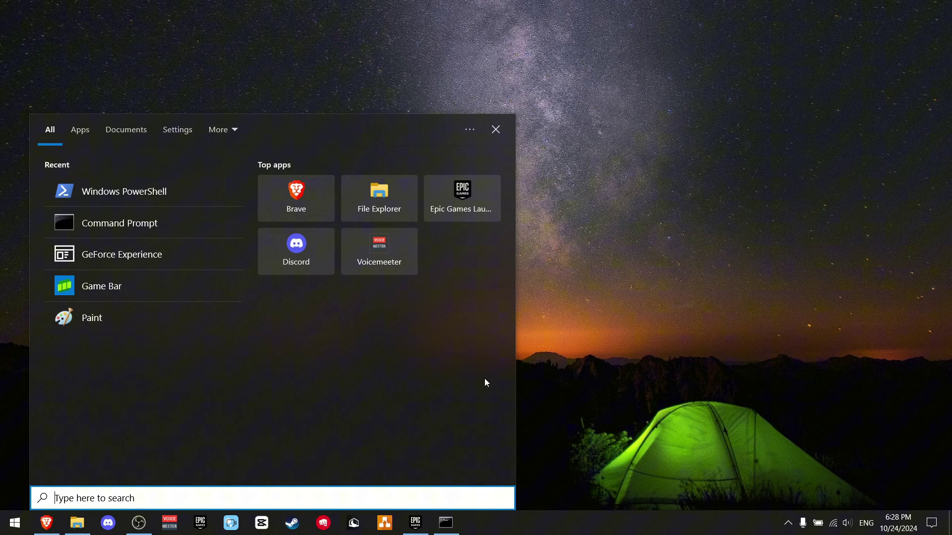
pyautogui.write('edit')
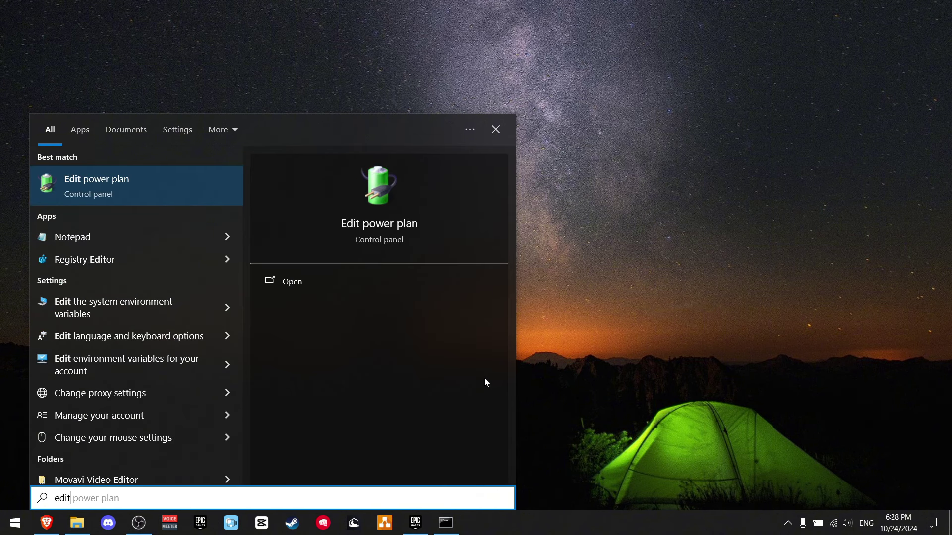
pyautogui.click(158, 188)
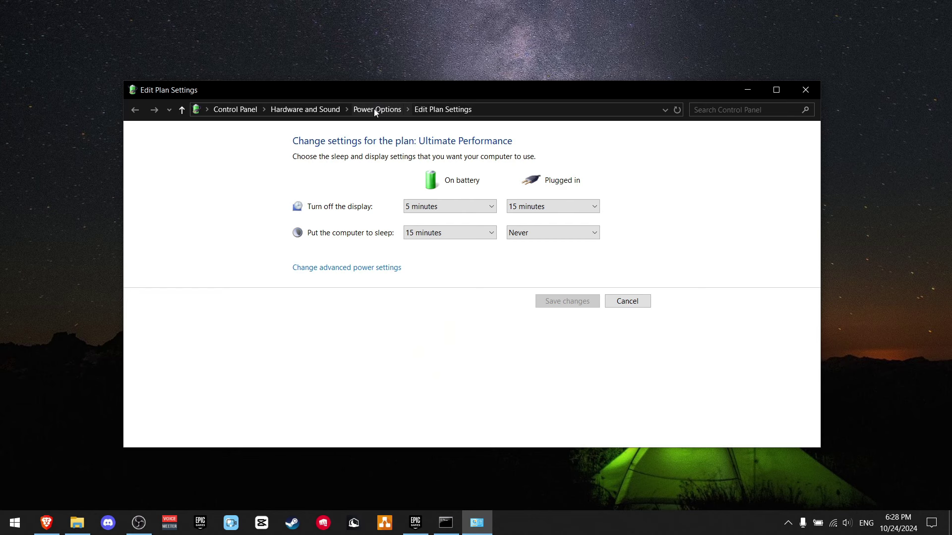
pyautogui.click(379, 109)
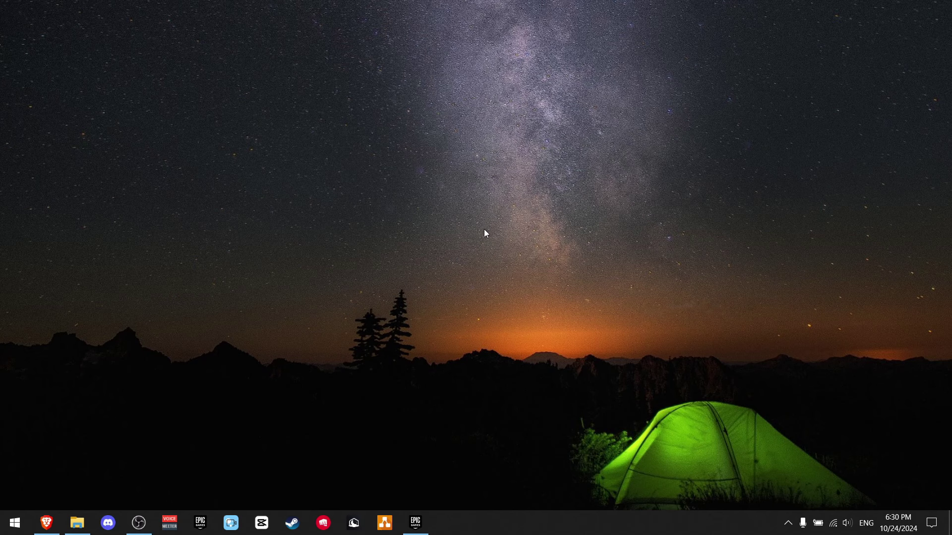
# Check free space in This PC: OS (C:) shows 65.2 GB free of 118 GB.
pyautogui.click(77, 523)
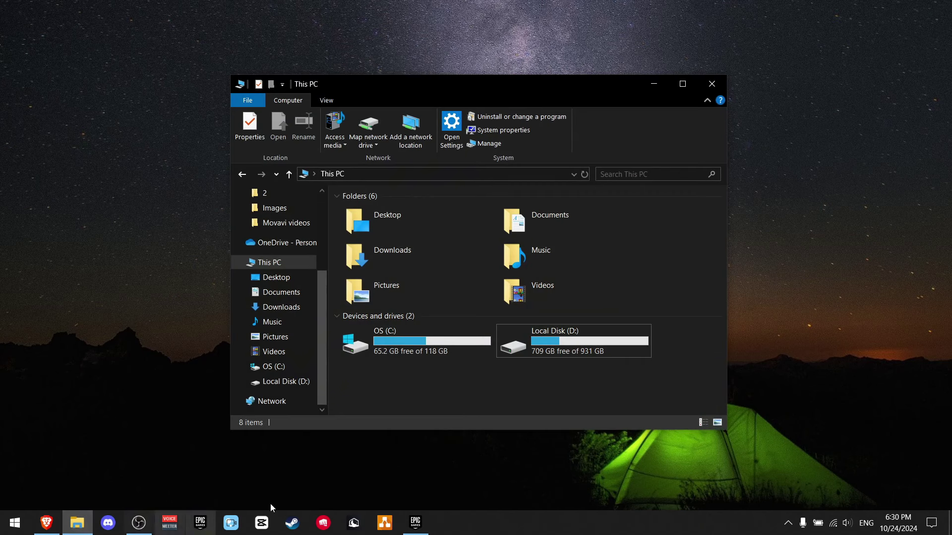
pyautogui.click(455, 342)
pyautogui.click(450, 388)
# Uninstall draw.io 20.3.0 from Apps & features, with the list filtered to OS (C:).
pyautogui.press('super+s')
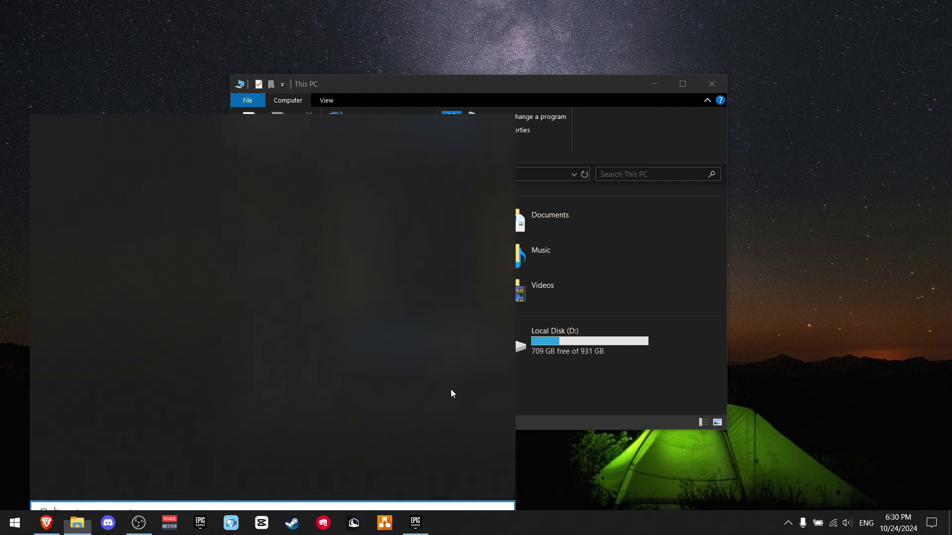
pyautogui.write('apps')
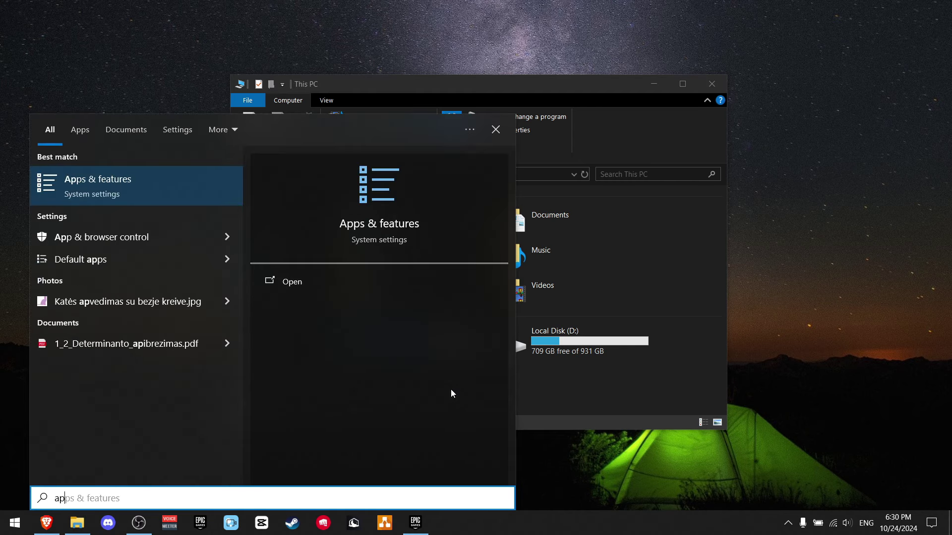
pyautogui.click(132, 180)
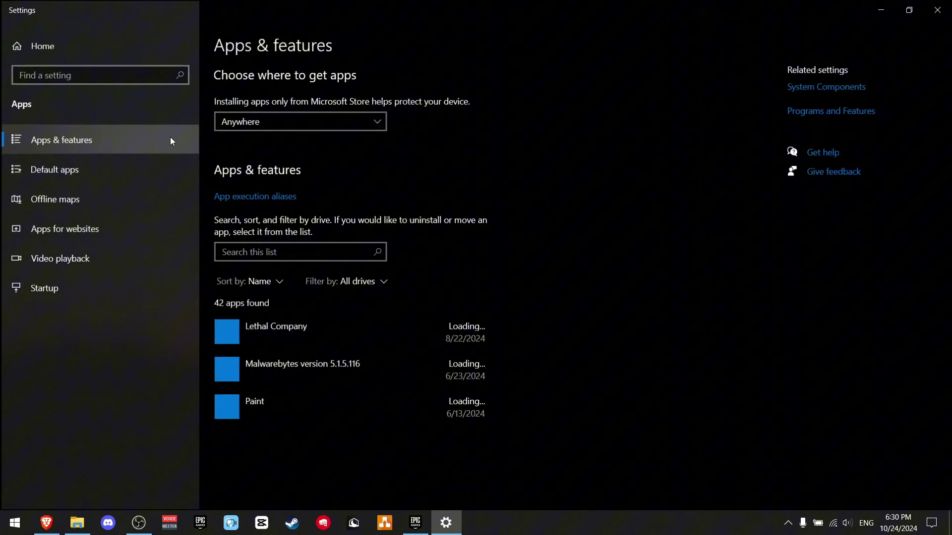
pyautogui.click(340, 278)
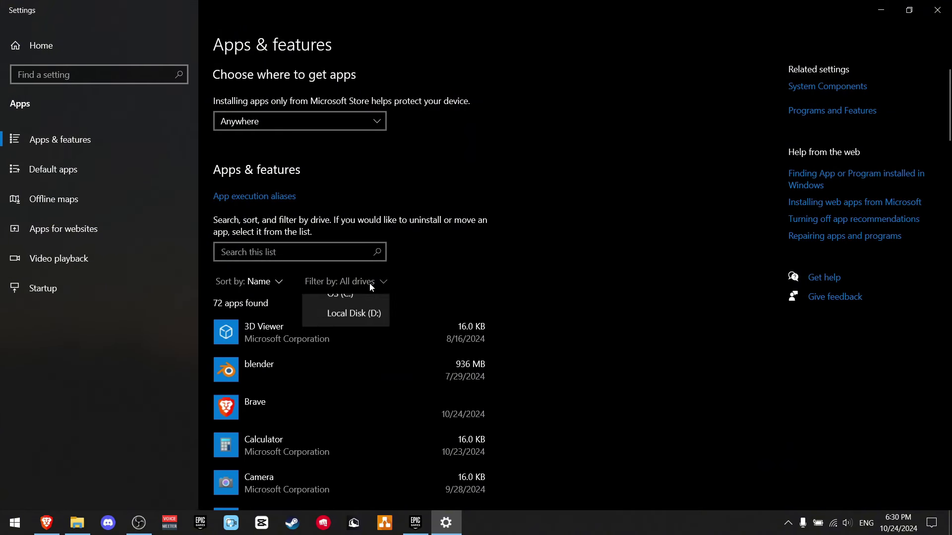
pyautogui.click(353, 325)
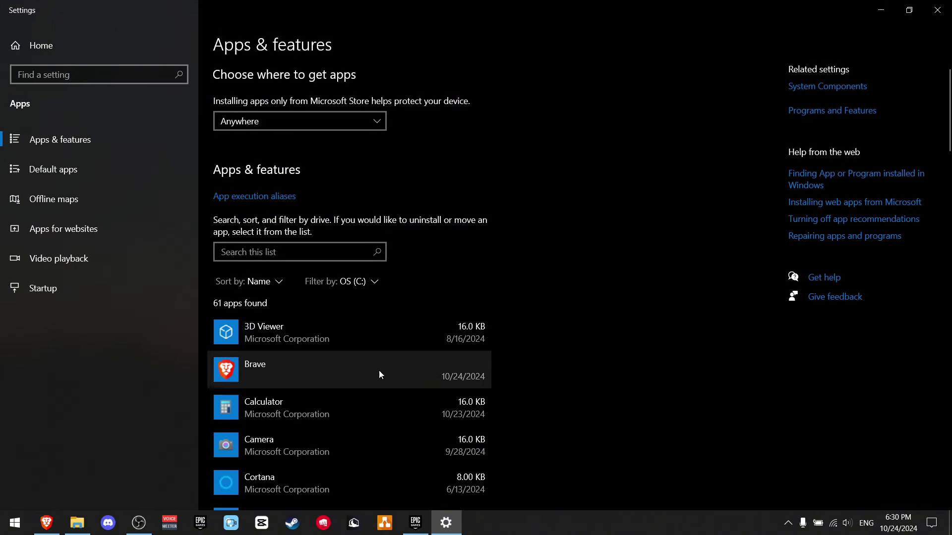
pyautogui.scroll(-5, 432, 335)
pyautogui.click(454, 339)
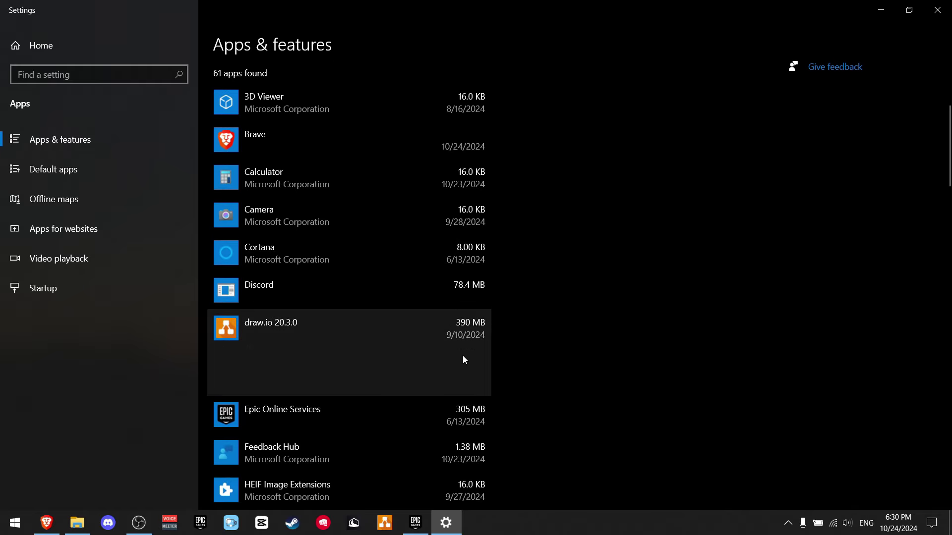
pyautogui.click(463, 381)
pyautogui.click(501, 357)
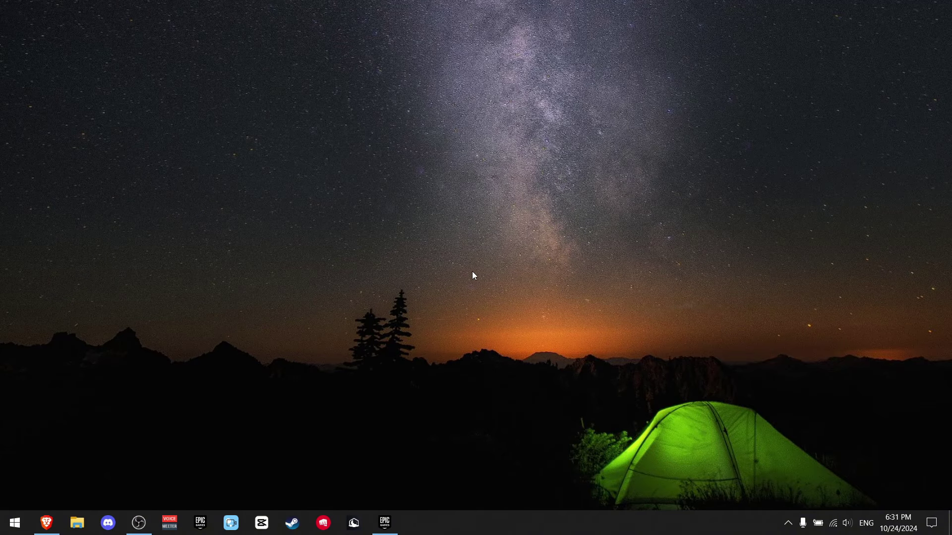
# Review the Task Manager Processes table, scrolling across to see the GPU column.
pyautogui.hotkey('ctrl', 'shift', 'Escape')
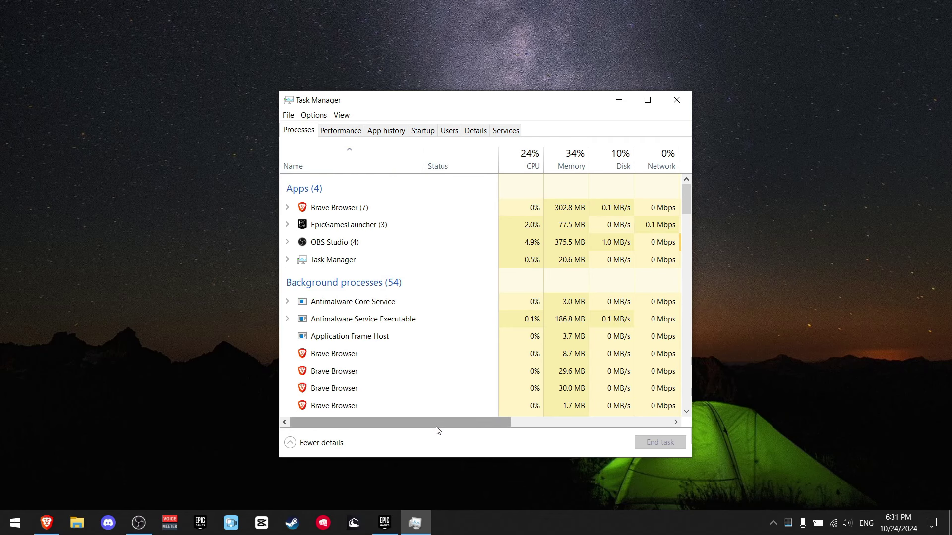
pyautogui.moveTo(436, 422); pyautogui.dragTo(402, 465)
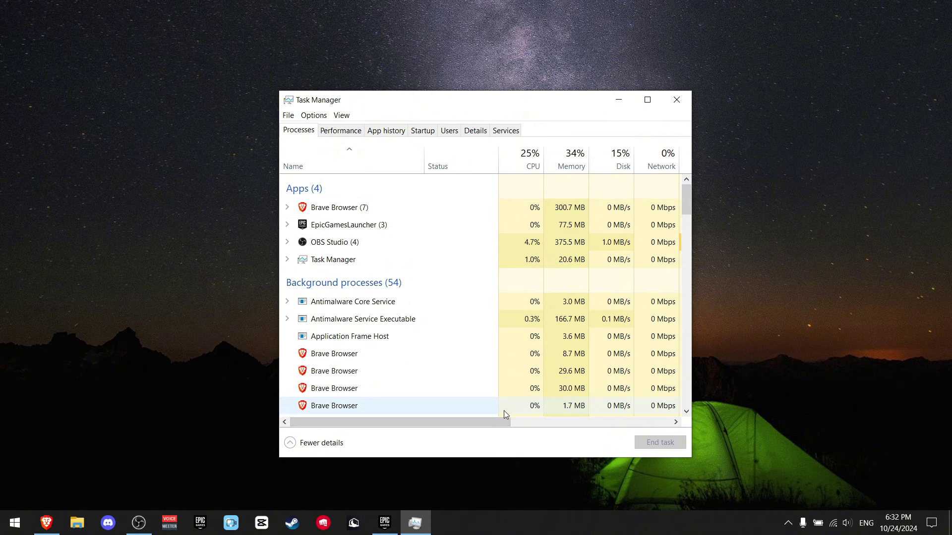
pyautogui.moveTo(492, 423); pyautogui.dragTo(507, 426)
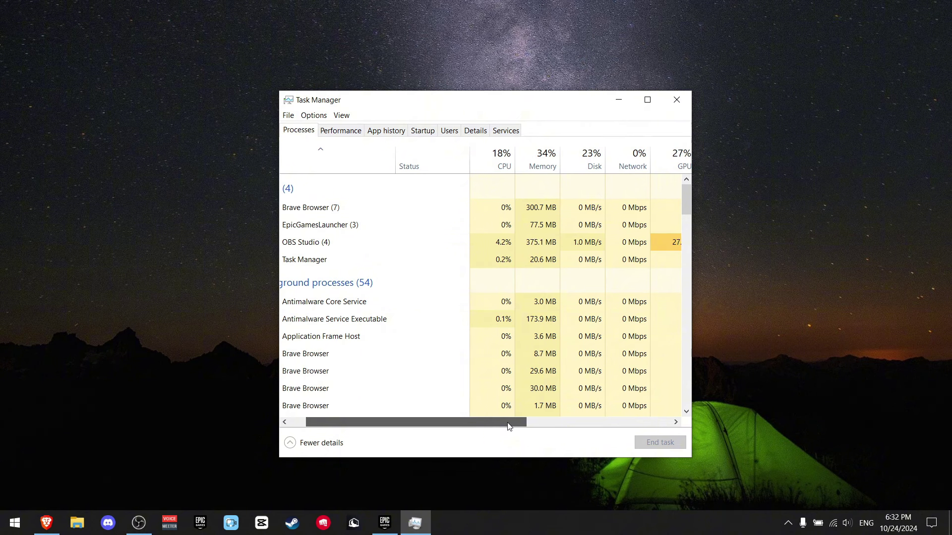
pyautogui.moveTo(508, 422); pyautogui.dragTo(431, 442)
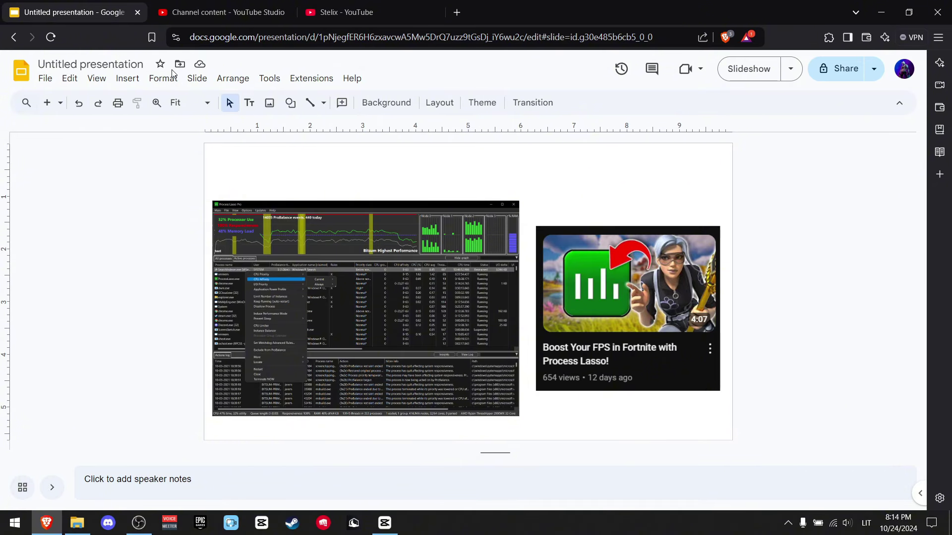
# Present the recommended-tool slides starting from the Process Lasso slide.
pyautogui.hotkey('ctrl', 'F5')
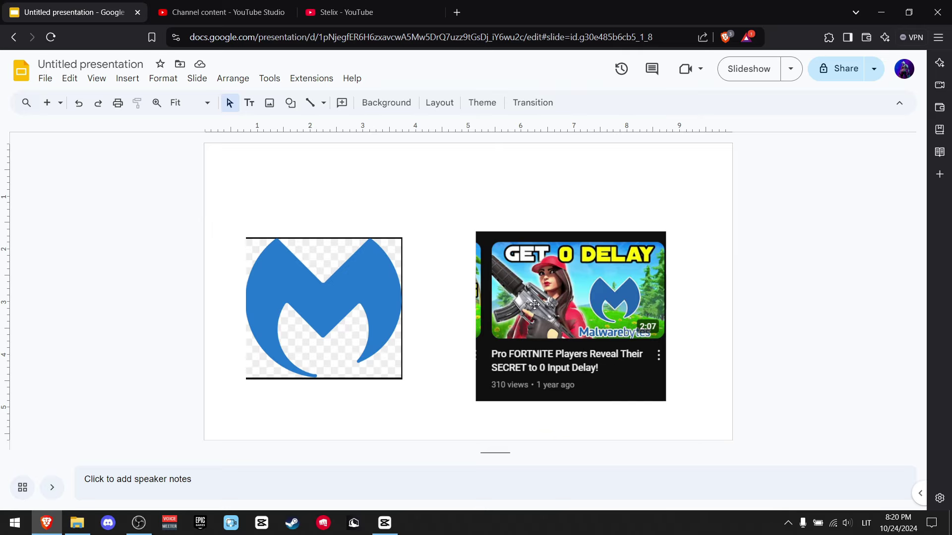
pyautogui.press('Down')
pyautogui.press('Down')
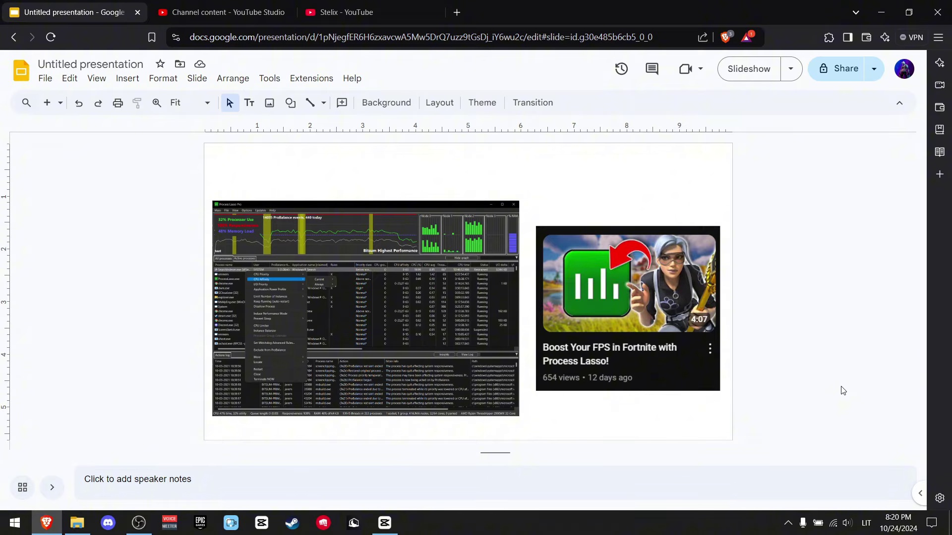
# Return to the editor and step through the Timer Resolution and CCleaner slides and back.
pyautogui.press('Down')
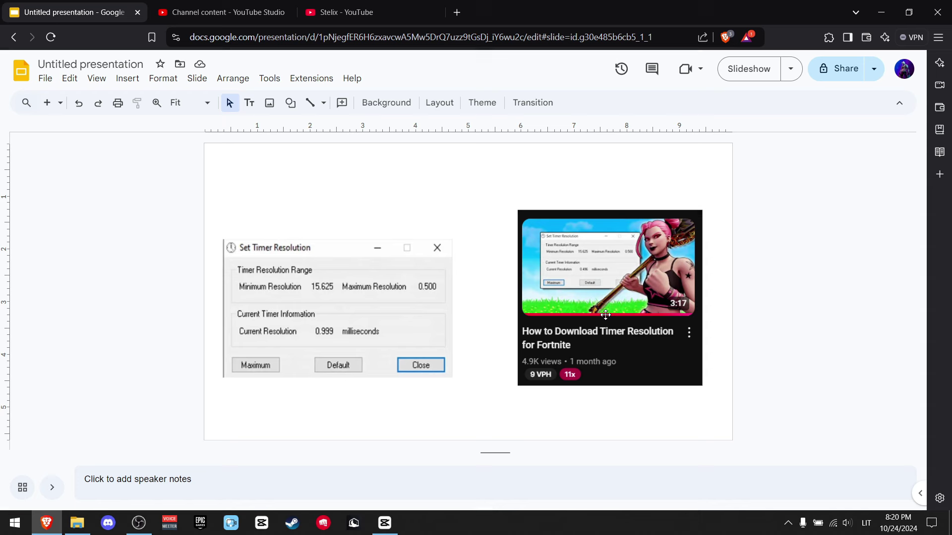
pyautogui.press('Down')
pyautogui.press('Down')
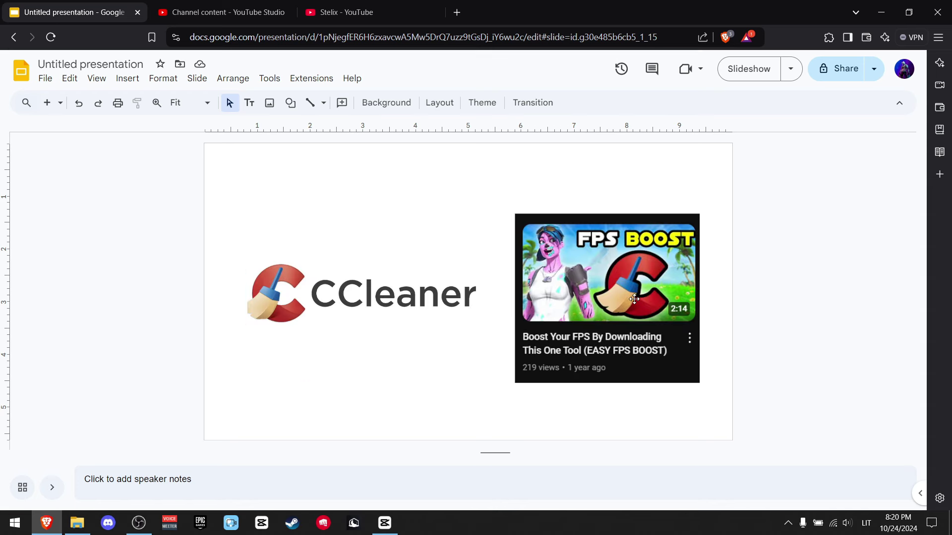
pyautogui.press('Up')
pyautogui.press('Up')
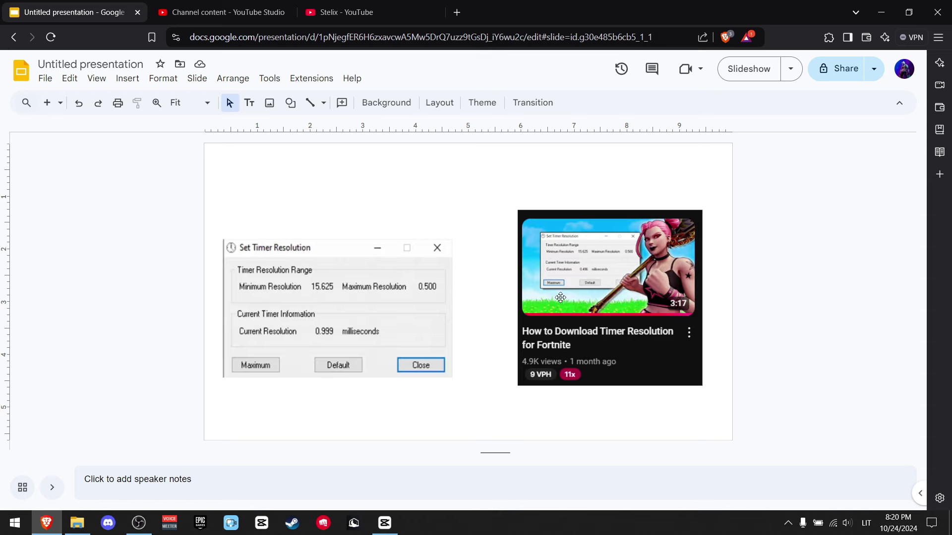
pyautogui.press('Up')
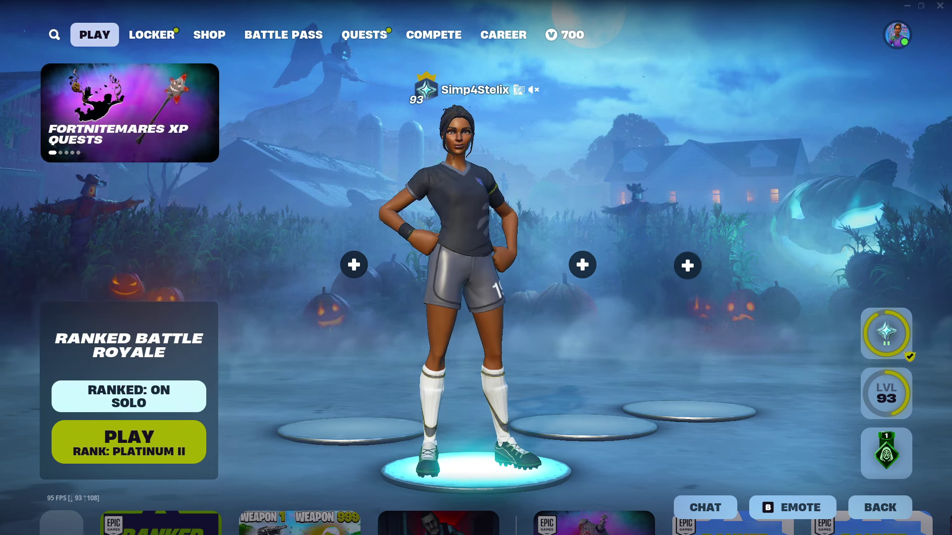
# Search the prefilled code in the Item Shop's Support-A-Creator dialog, then return to lobby.
pyautogui.click(211, 37)
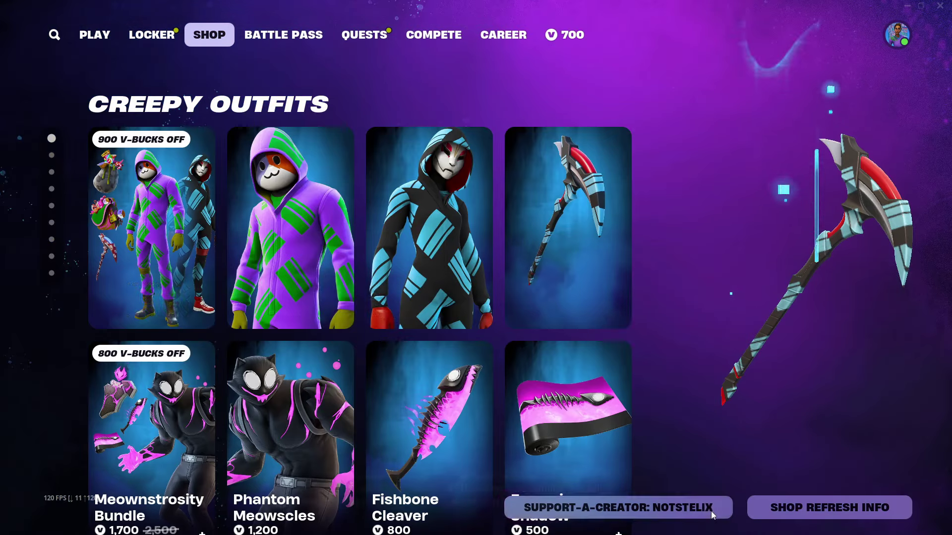
pyautogui.click(711, 511)
pyautogui.doubleClick(367, 281)
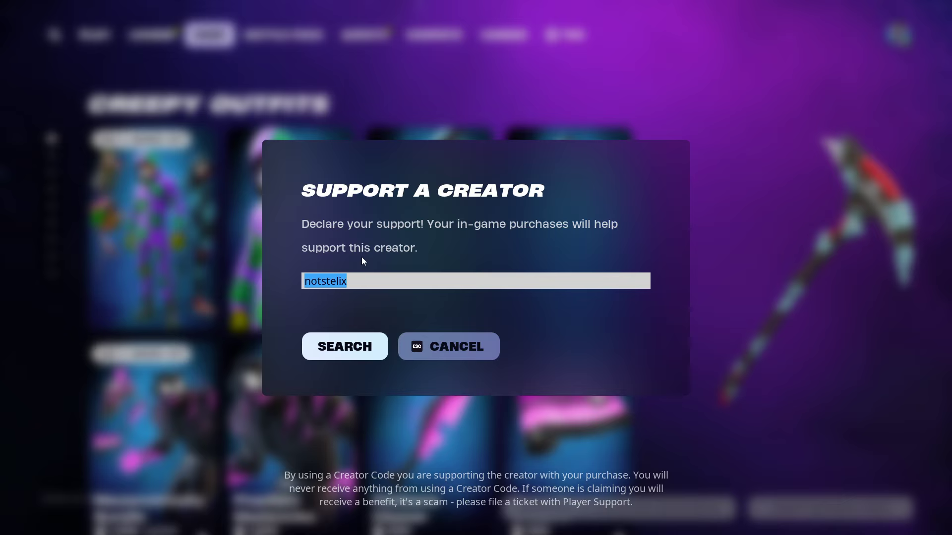
pyautogui.click(358, 350)
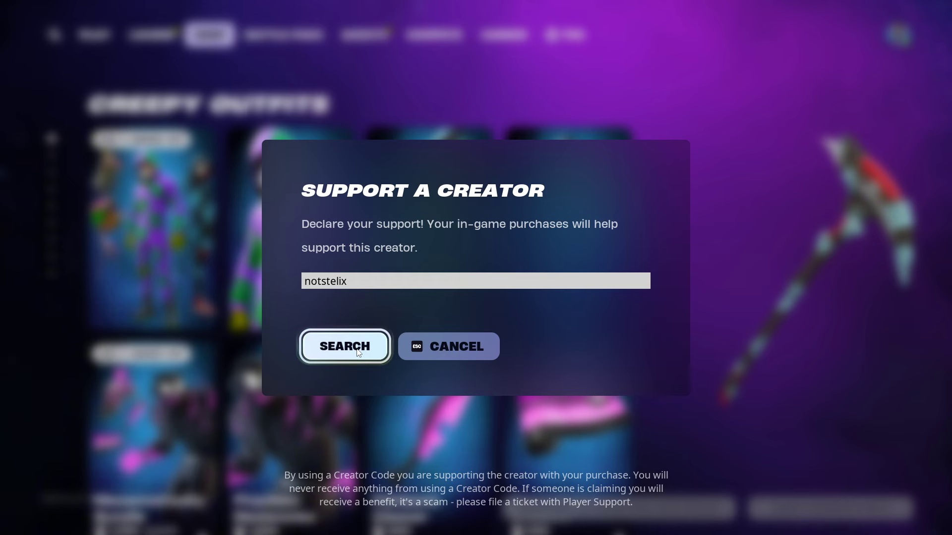
pyautogui.press('Escape')
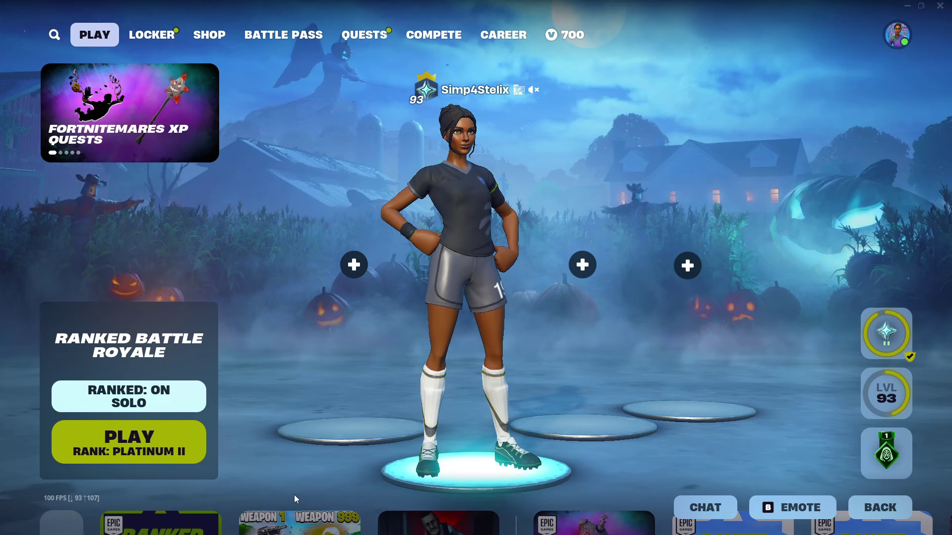